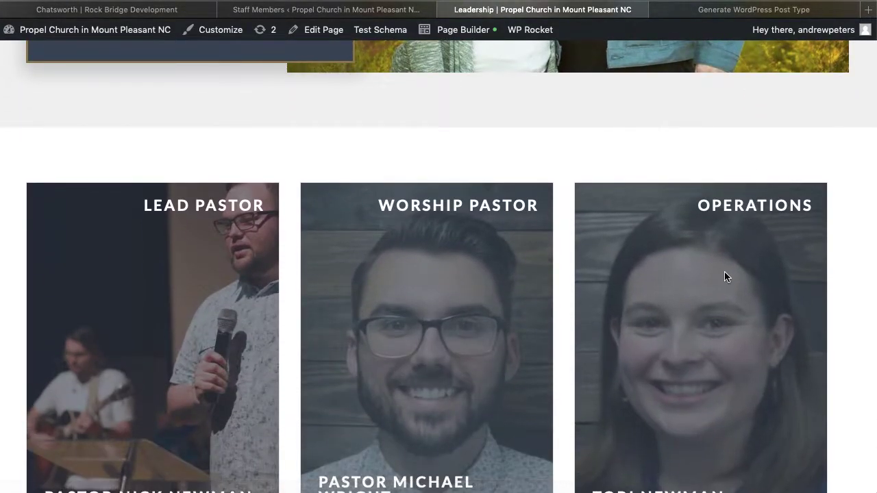
Examine the staff cards on the Leadership page, including their positions, names, email buttons and social links.
scroll(724, 271, "down", 2)
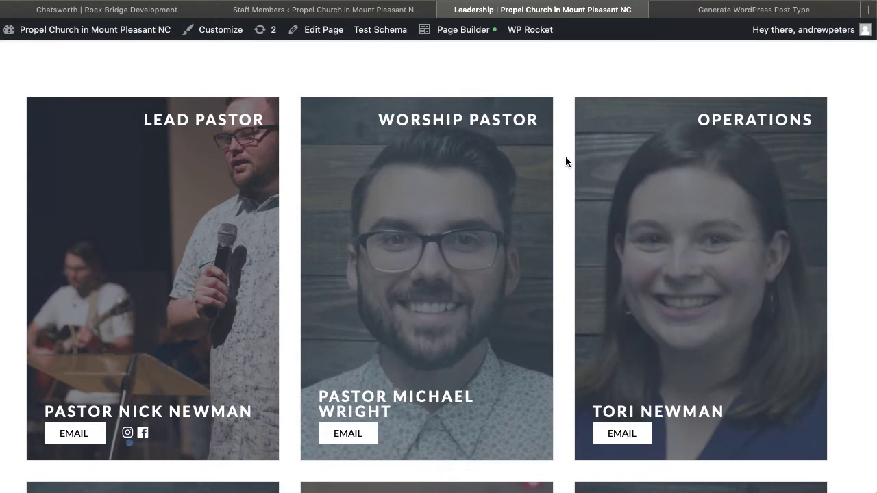
scroll(565, 163, "down", 1)
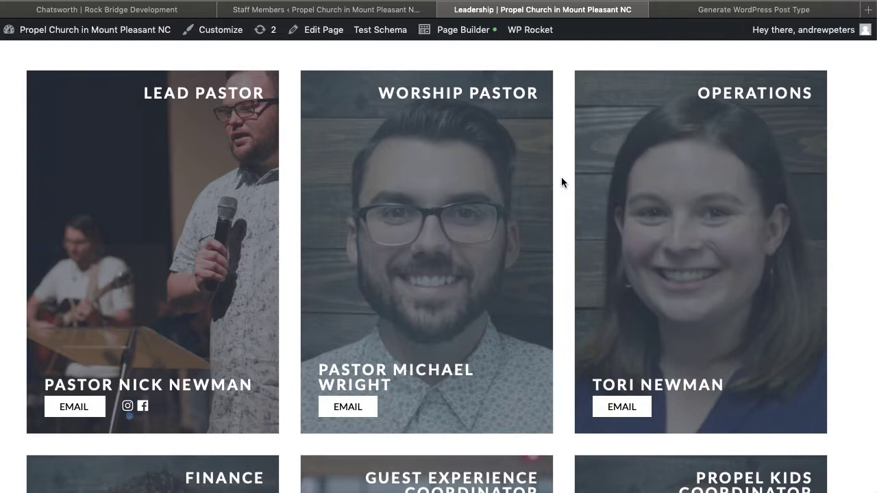
scroll(561, 176, "down", 1)
scroll(561, 177, "up", 2)
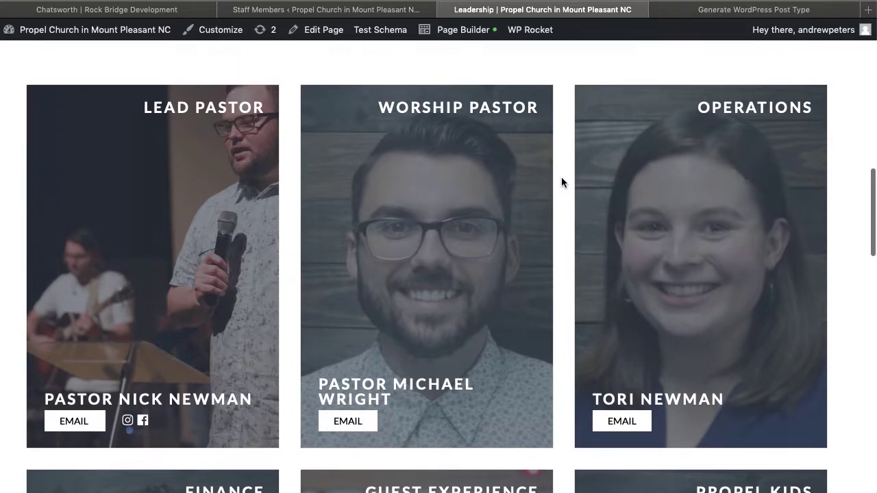
scroll(561, 182, "down", 1)
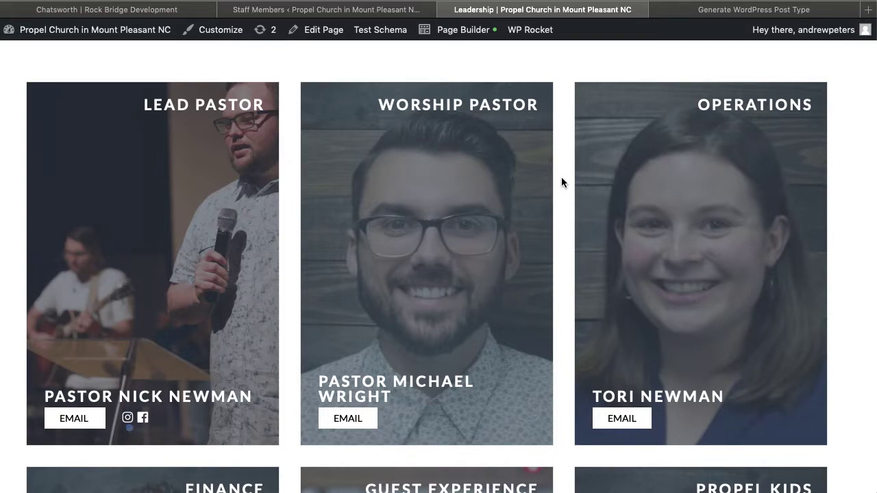
scroll(561, 177, "down", 2)
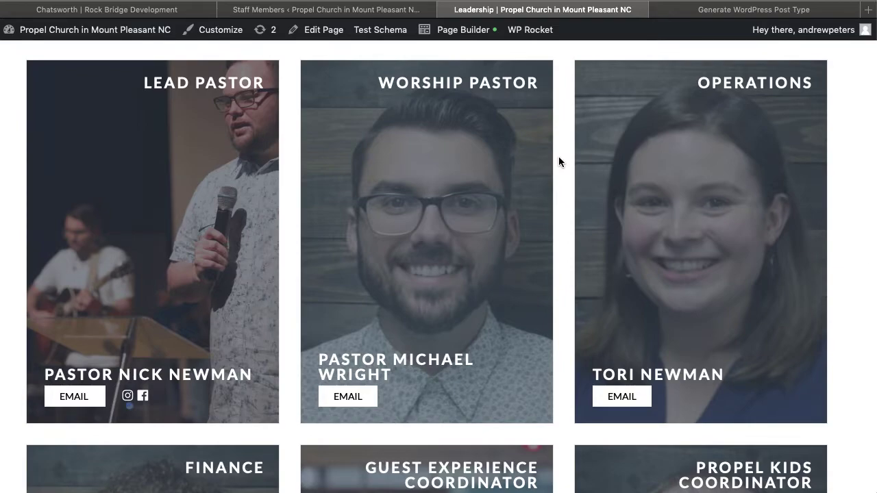
scroll(558, 162, "down", 1)
scroll(558, 162, "down", 1)
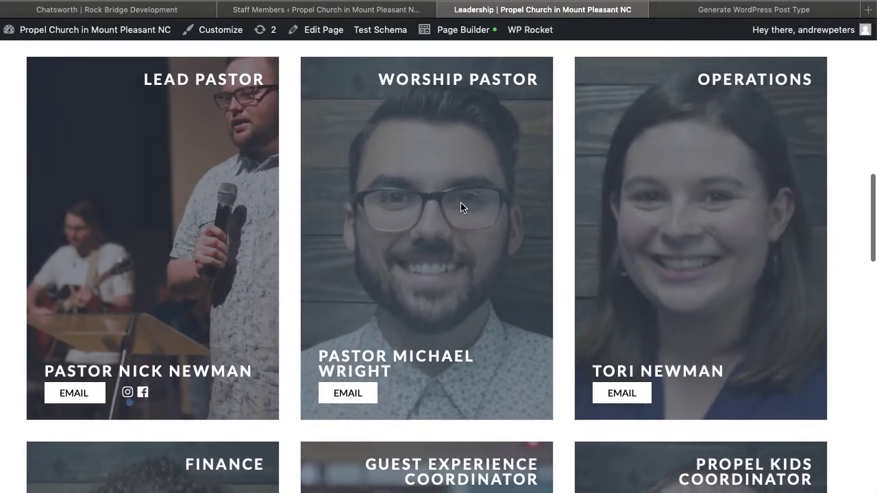
scroll(560, 181, "down", 2)
scroll(560, 181, "up", 2)
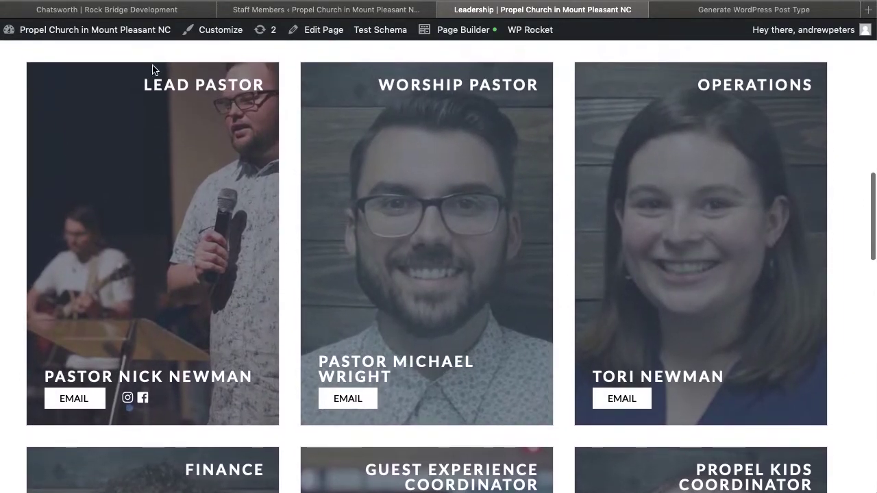
left_click_drag(139, 87, 182, 292)
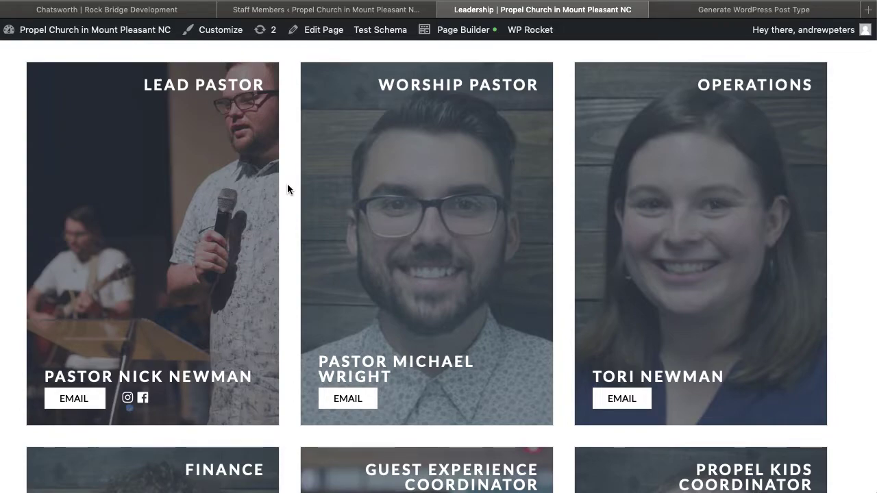
scroll(287, 189, "up", 2)
scroll(287, 185, "down", 2)
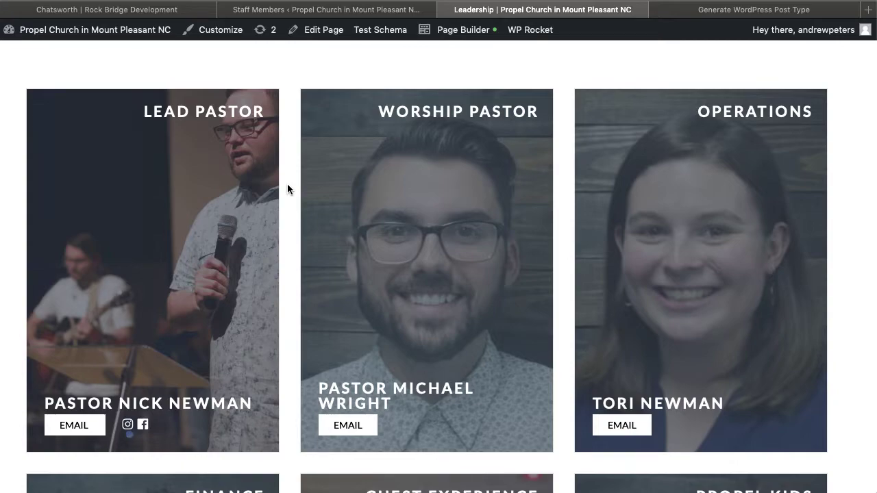
Switch to the site's admin area and review the CPT UI form for adding a new post type.
left_click(336, 12)
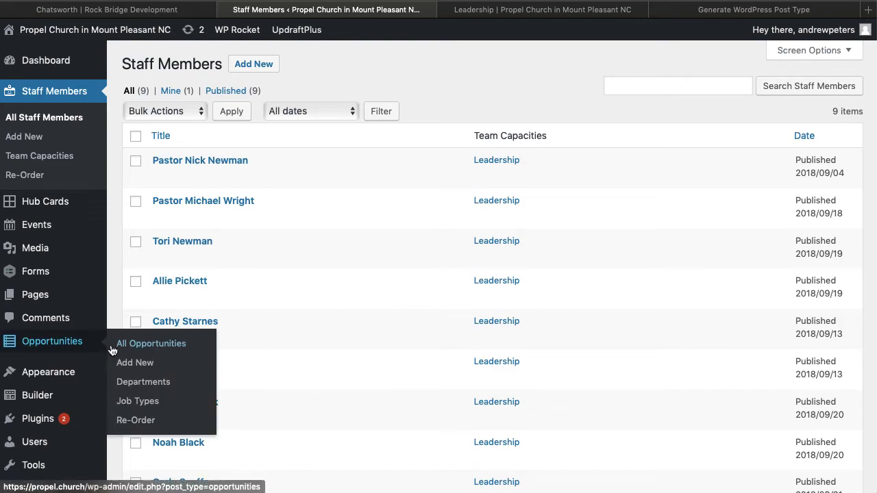
scroll(111, 344, "down", 3)
scroll(107, 449, "down", 2)
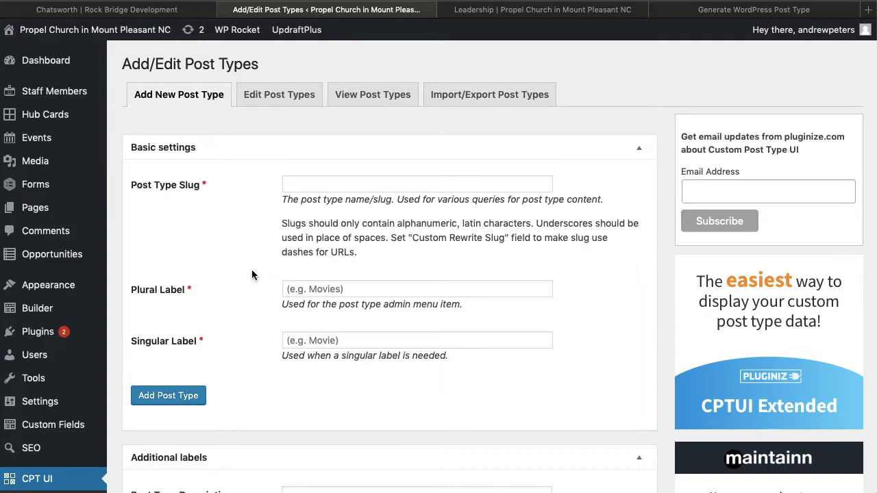
scroll(253, 258, "down", 1)
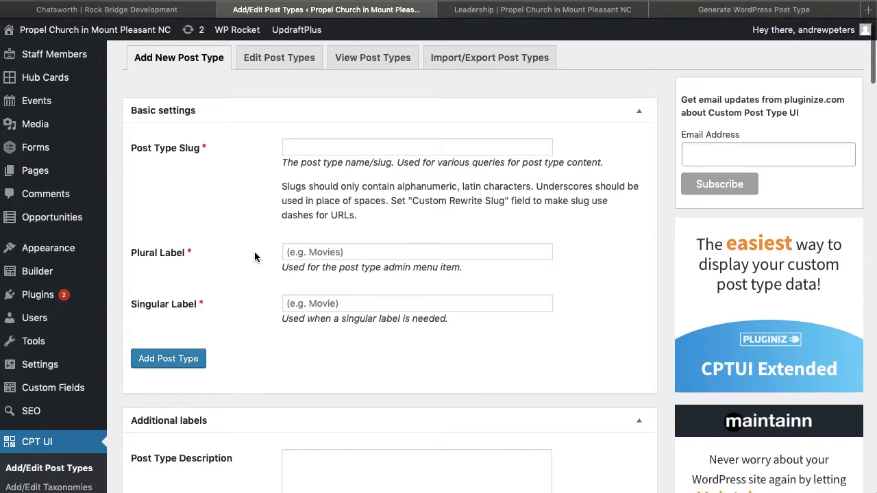
scroll(254, 256, "up", 1)
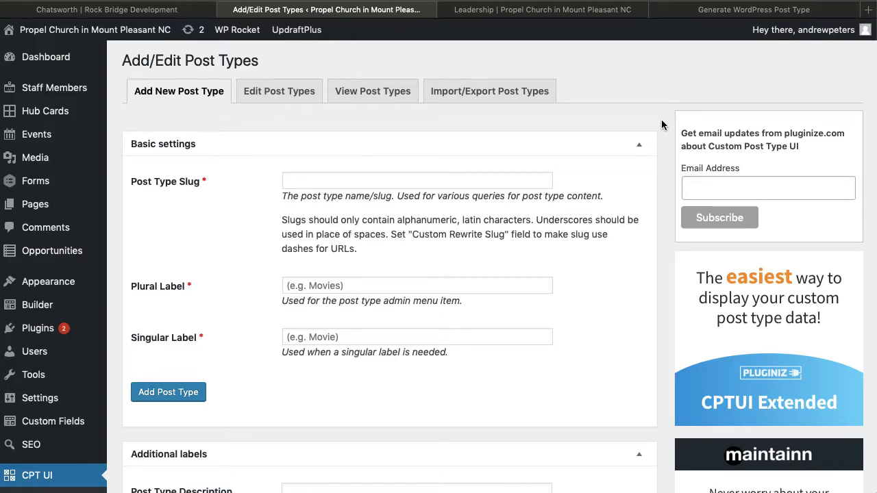
scroll(661, 124, "down", 2)
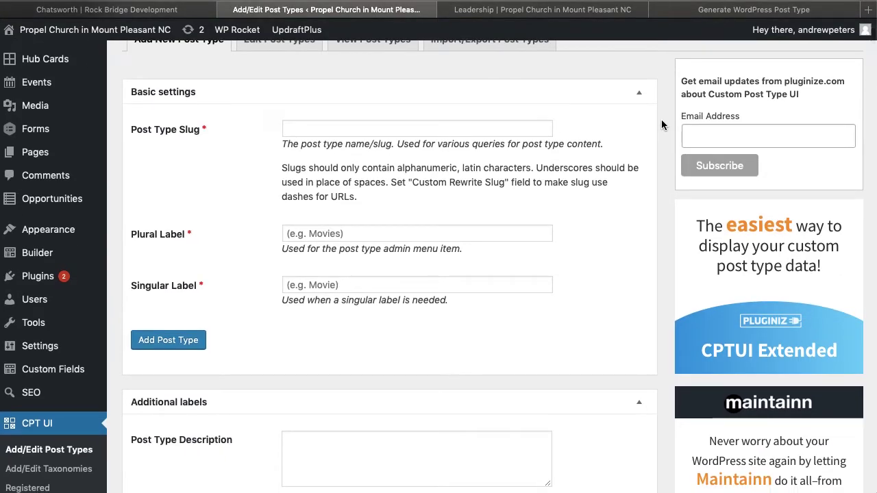
scroll(661, 124, "up", 2)
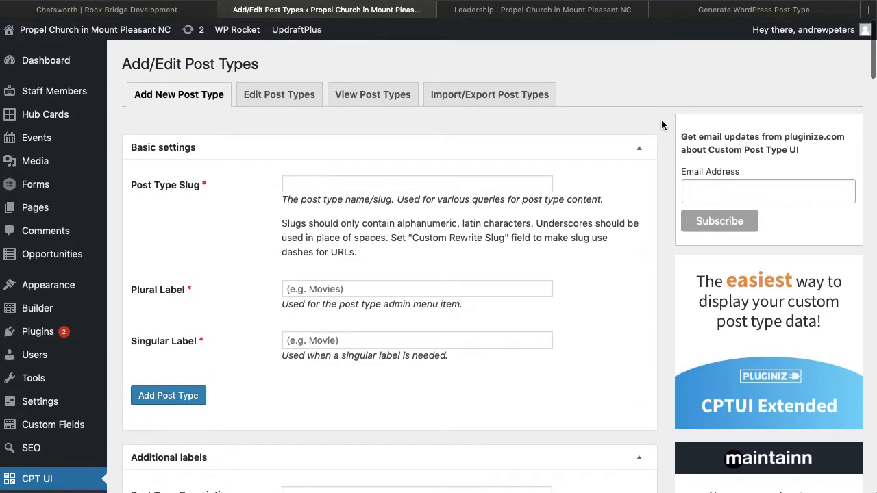
scroll(261, 168, "down", 2)
scroll(251, 176, "up", 2)
Open the existing Staff Members post type for editing and review its slug, labels and additional label settings.
left_click(278, 87)
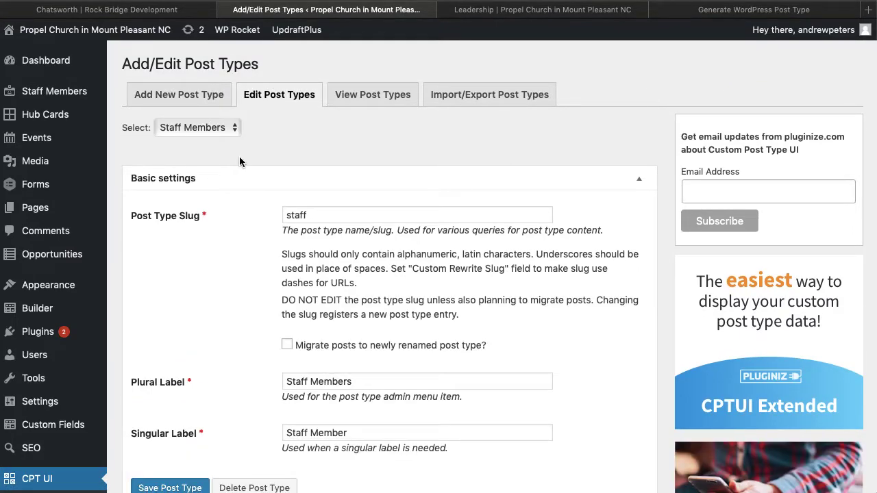
left_click(235, 128)
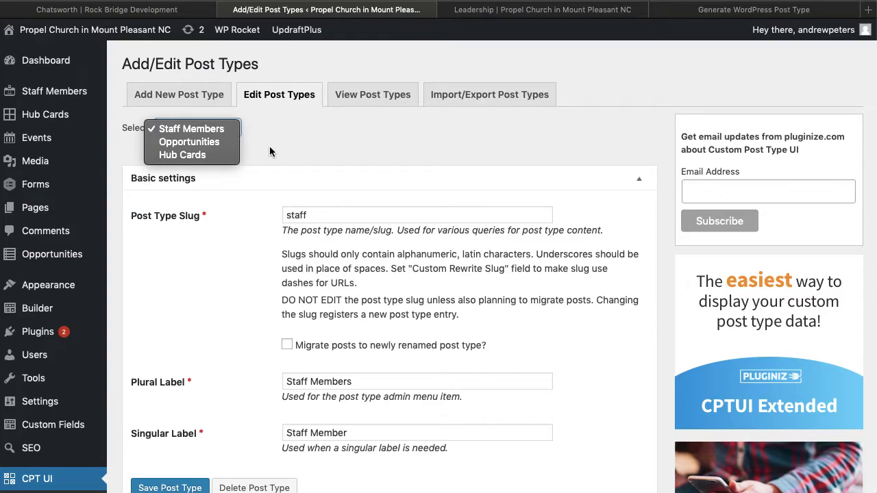
left_click(195, 129)
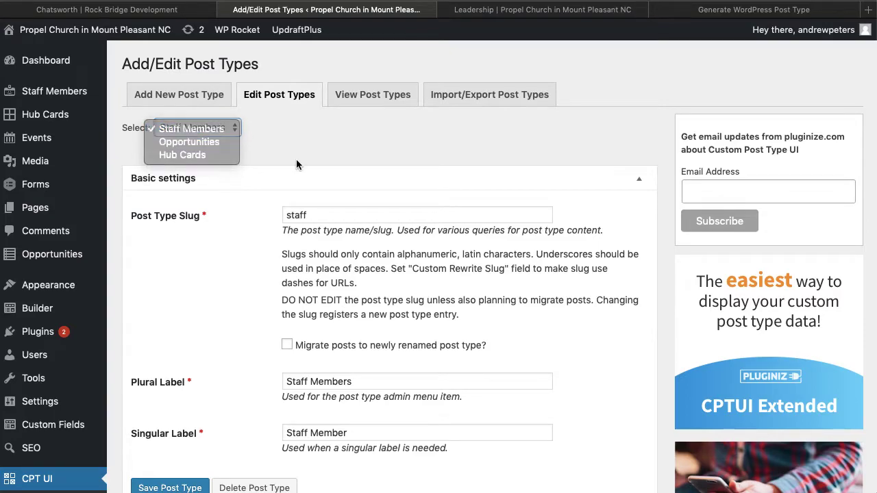
scroll(272, 239, "down", 5)
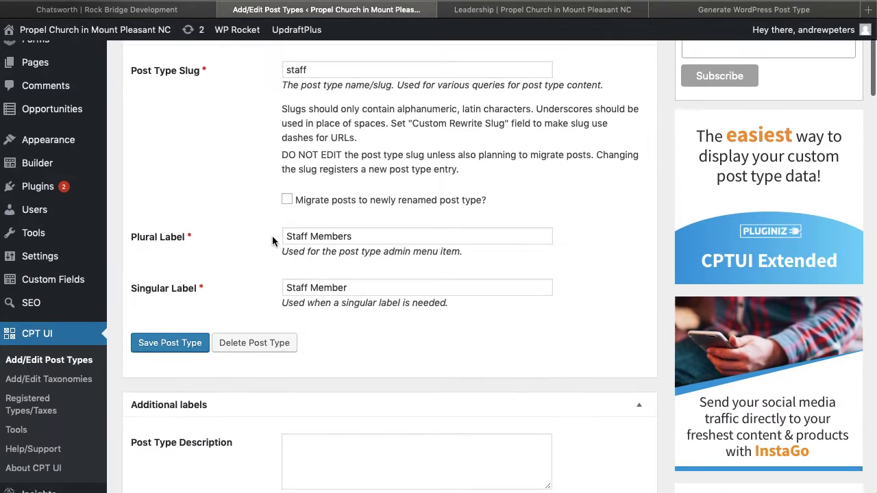
scroll(272, 236, "down", 10)
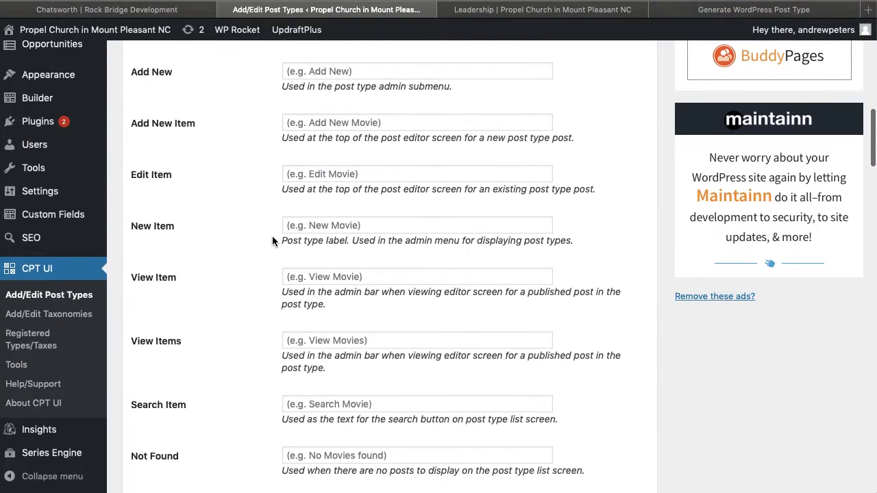
scroll(272, 237, "up", 15)
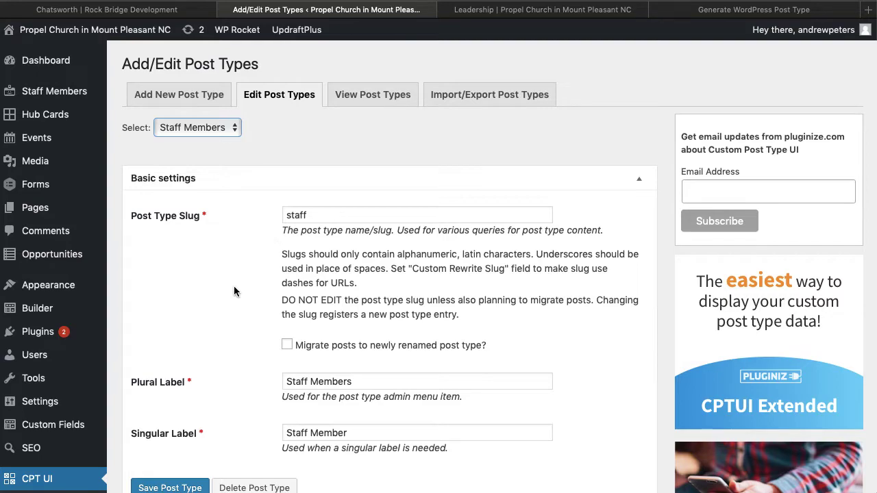
Open the Staff Member Info field group from the custom field groups for editing.
mouse_move(43, 98)
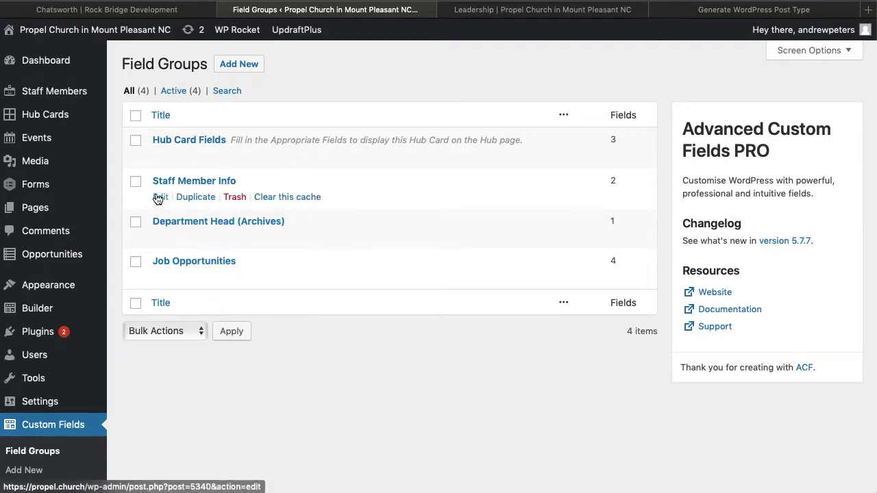
left_click(159, 197)
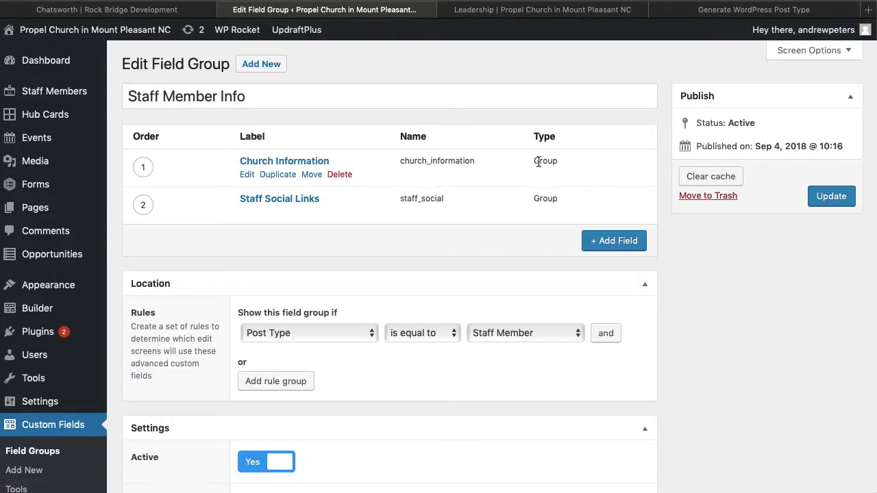
left_click(605, 243)
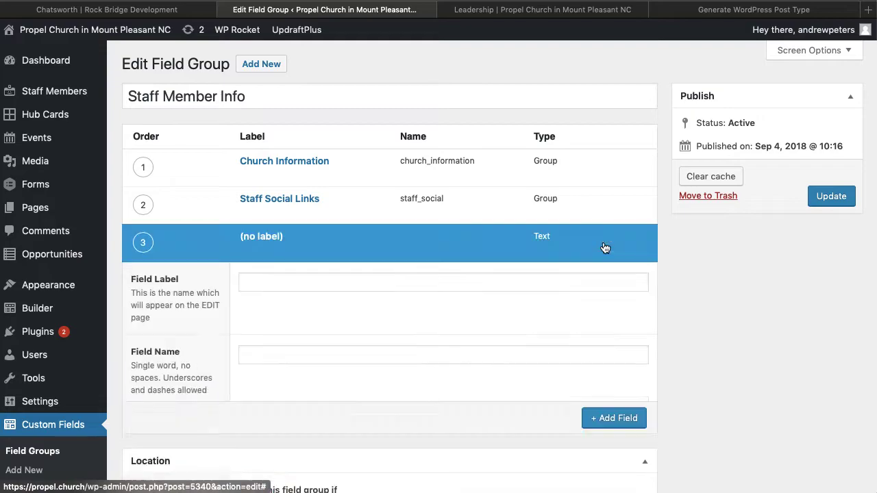
scroll(495, 309, "down", 4)
left_click(444, 290)
left_click(447, 292)
left_click(448, 293)
left_click(693, 241)
scroll(693, 240, "down", 3)
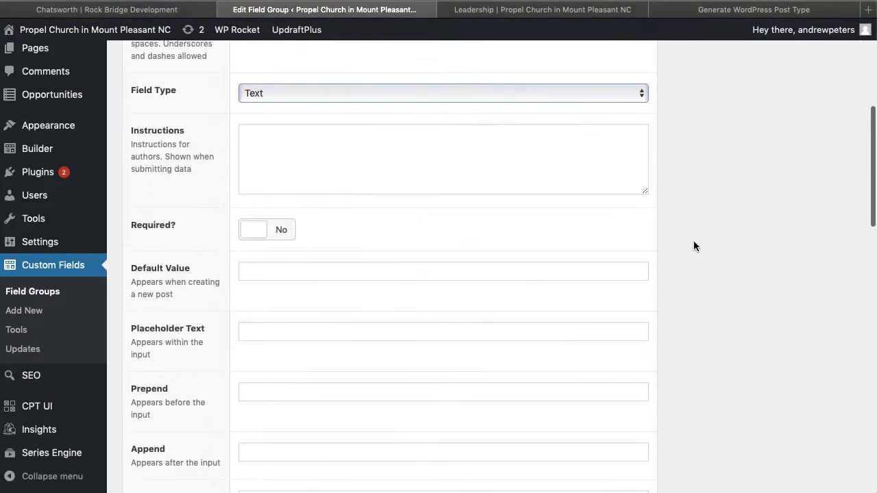
scroll(693, 241, "up", 4)
left_click(339, 169)
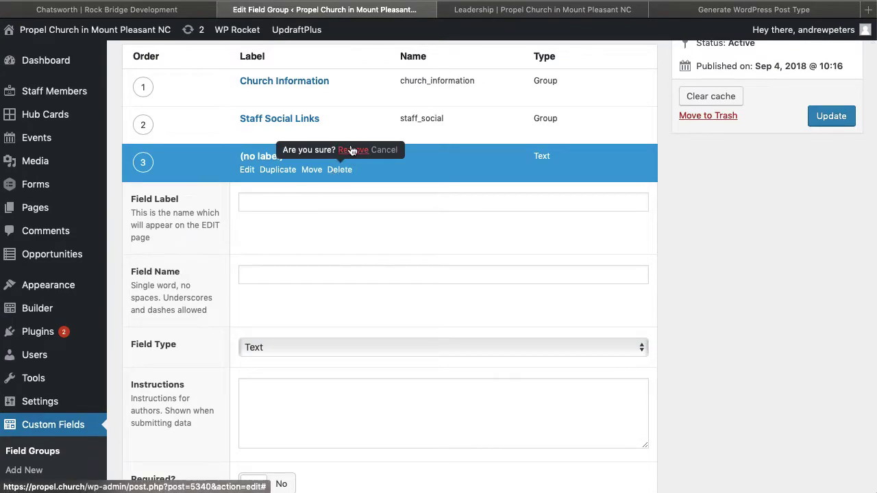
left_click(351, 150)
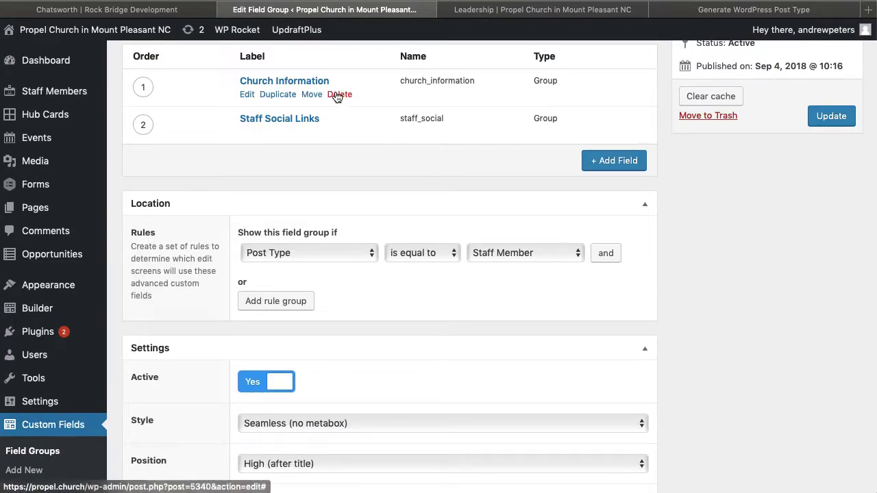
Expand the Church Information field and examine its sub fields, layout and wrapper class.
left_click(246, 94)
scroll(376, 190, "down", 3)
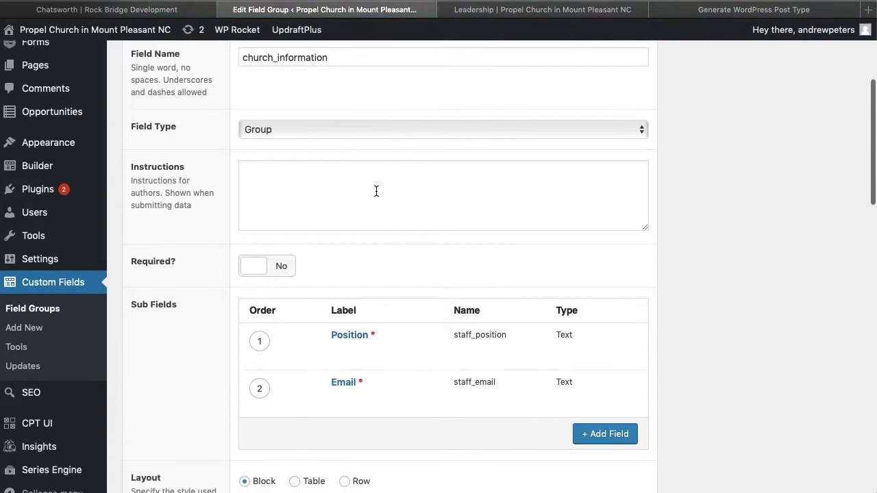
scroll(376, 191, "down", 3)
mouse_move(381, 226)
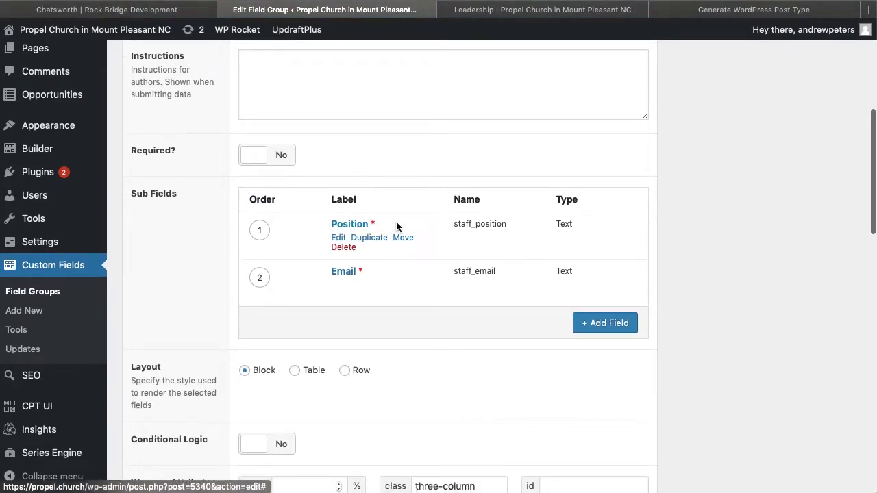
scroll(367, 224, "down", 1)
mouse_move(364, 245)
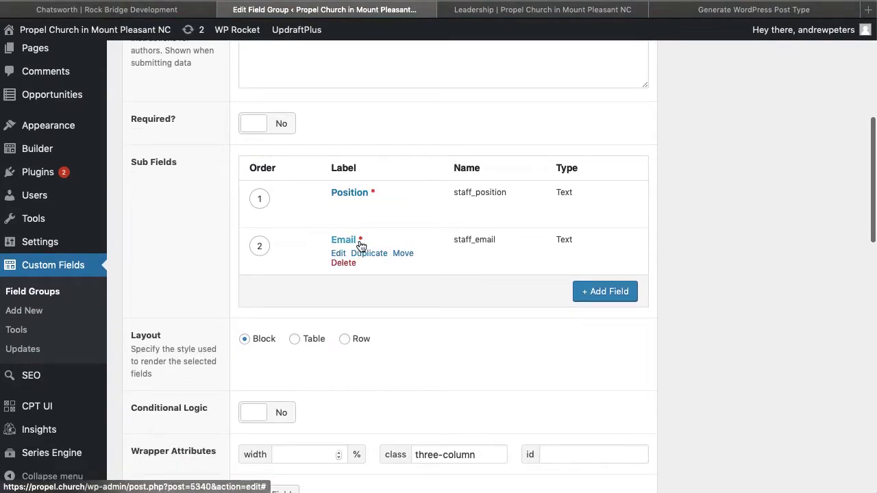
scroll(465, 312, "down", 5)
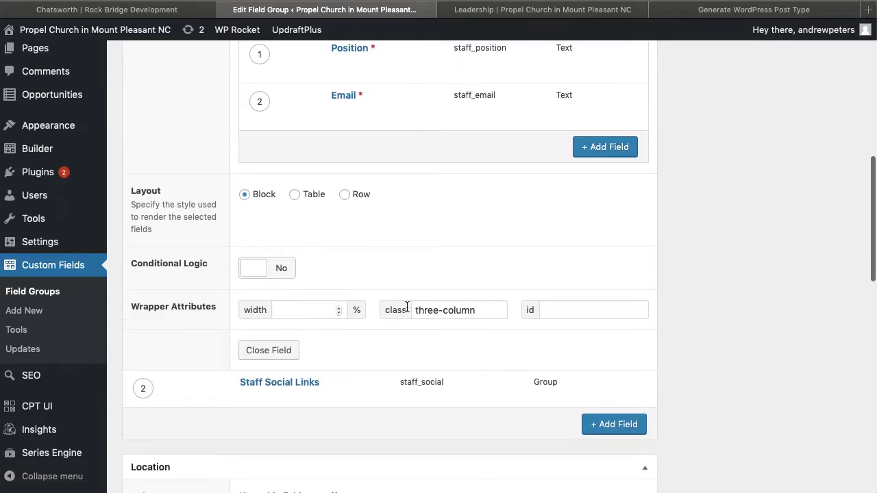
left_click_drag(479, 309, 393, 305)
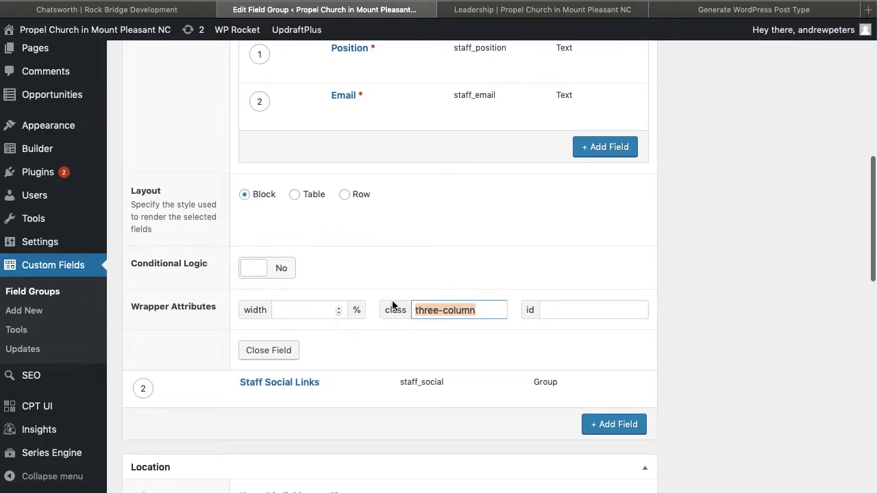
left_click(493, 310)
left_click_drag(485, 310, 406, 308)
left_click(699, 292)
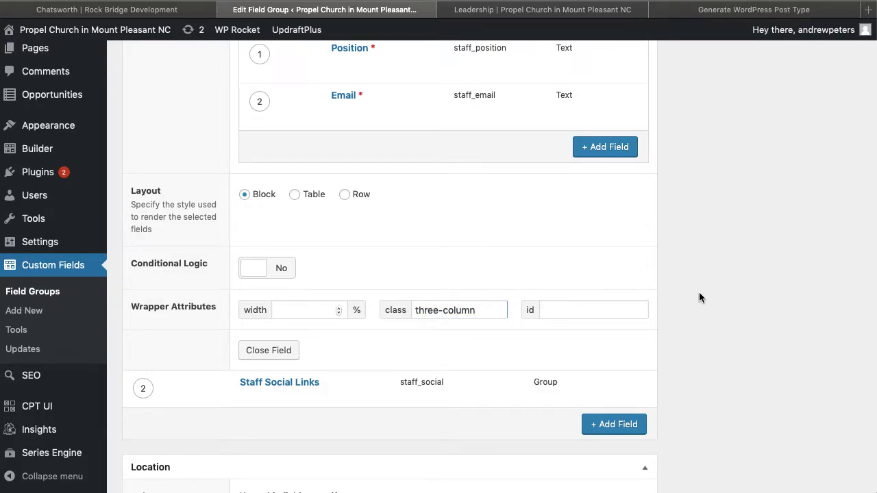
Expand the Staff Social Links field and examine its instructions and sub fields.
scroll(698, 297, "down", 2)
mouse_move(295, 320)
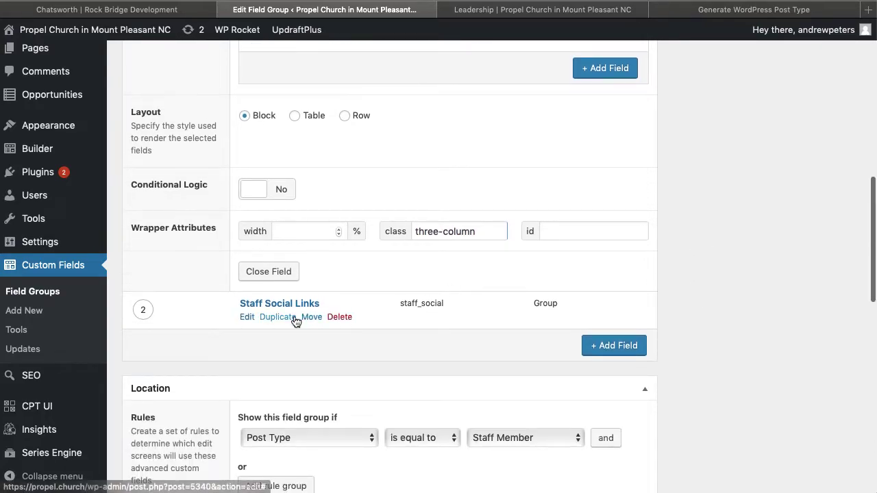
left_click(246, 317)
scroll(342, 348, "down", 10)
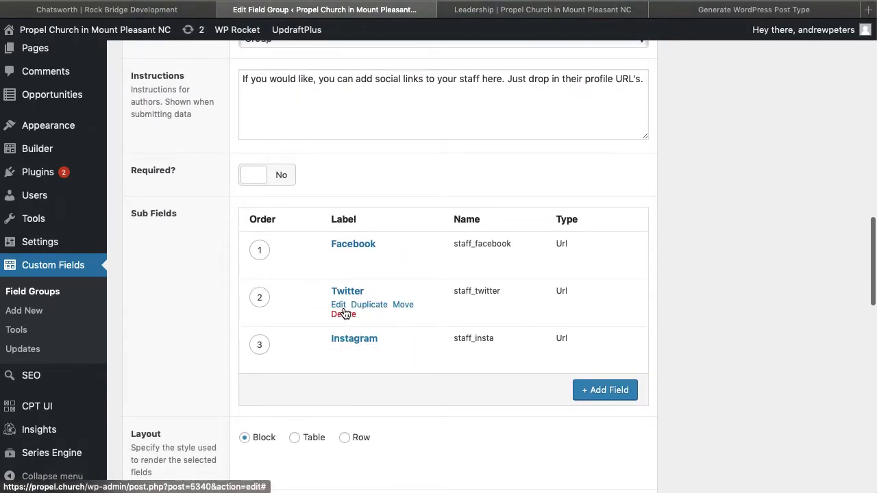
Remove the Twitter sub field from Staff Social Links and review the field group's location rule and settings.
left_click(345, 313)
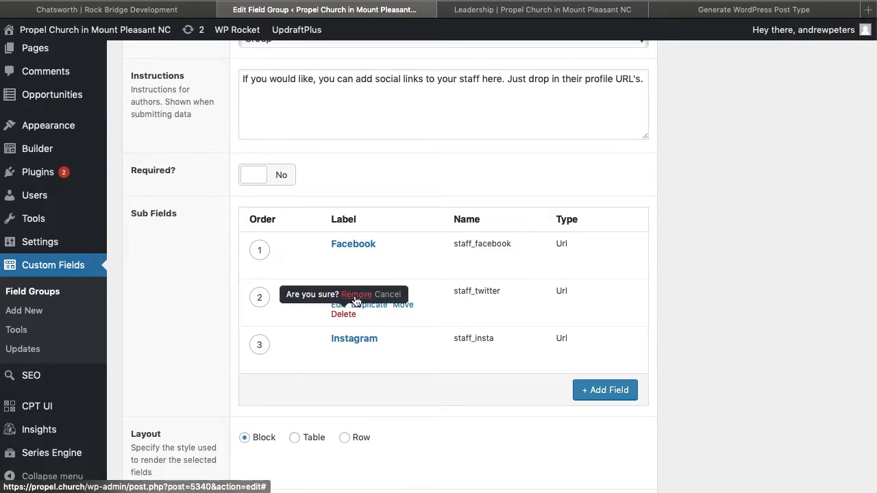
left_click(356, 297)
scroll(665, 220, "down", 3)
scroll(665, 219, "down", 5)
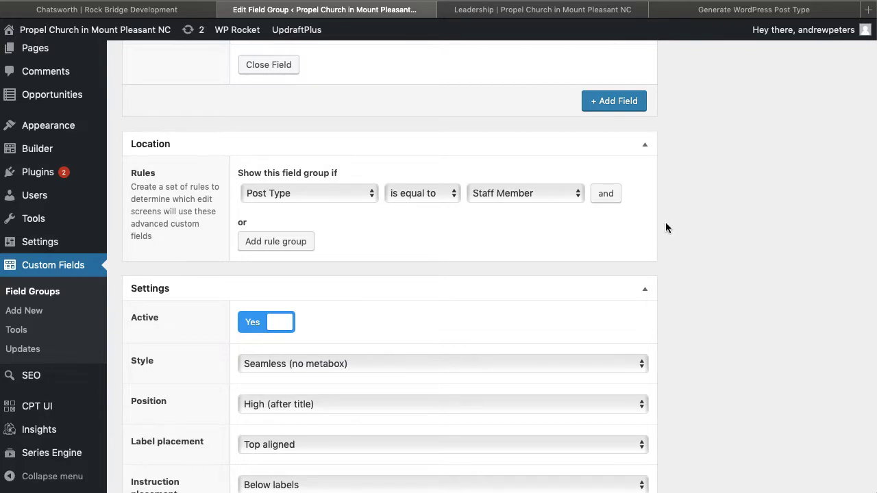
scroll(696, 233, "up", 1)
scroll(696, 238, "up", 10)
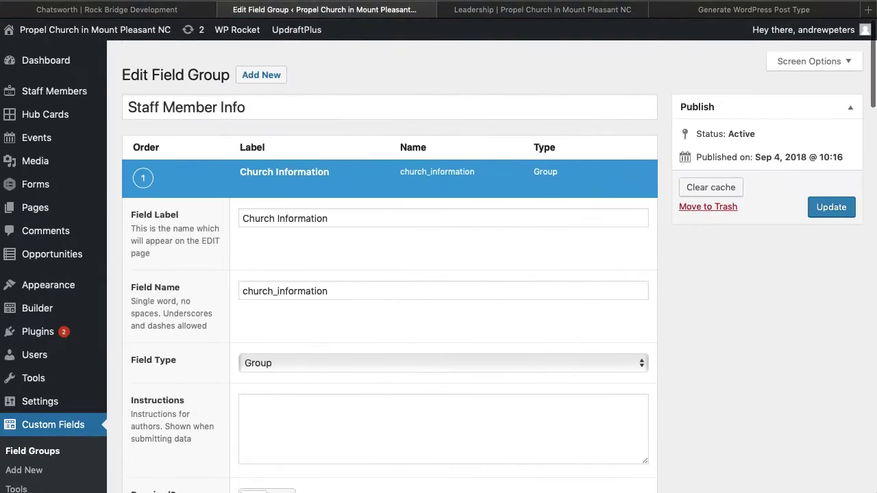
Update the Staff Member Info field group, reloading the page and resending the form as needed.
left_click(829, 197)
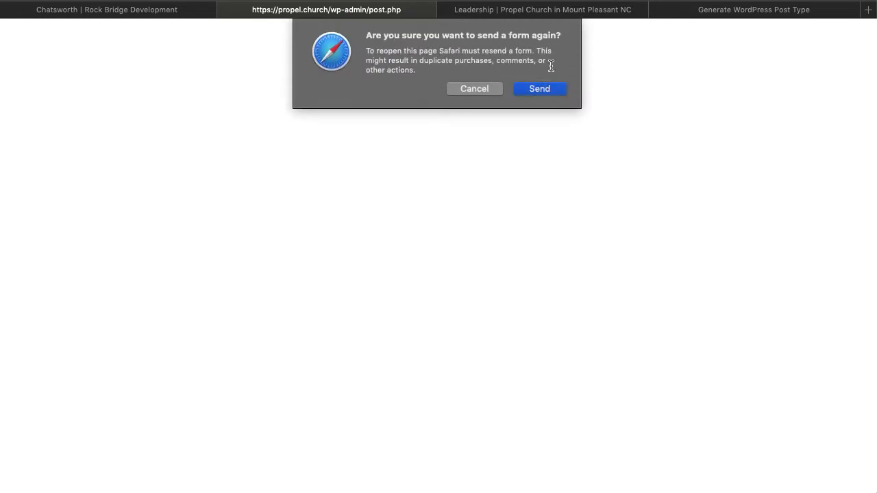
left_click(541, 85)
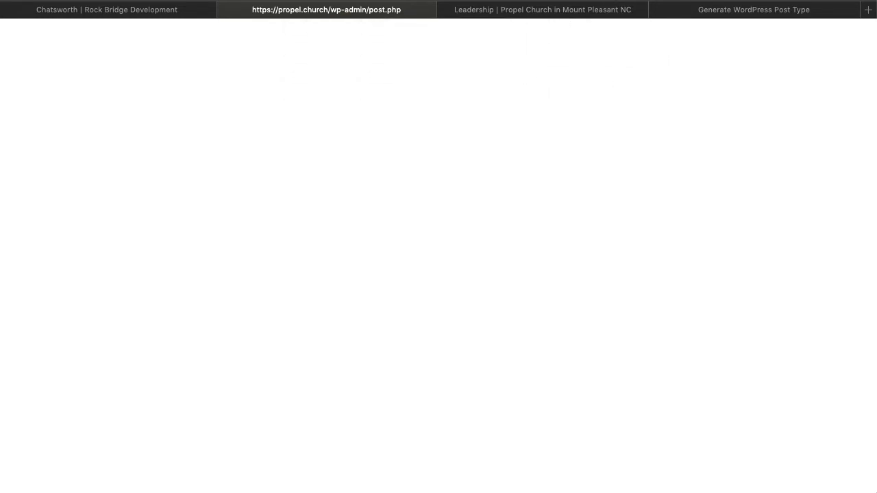
key("super+r")
left_click(538, 89)
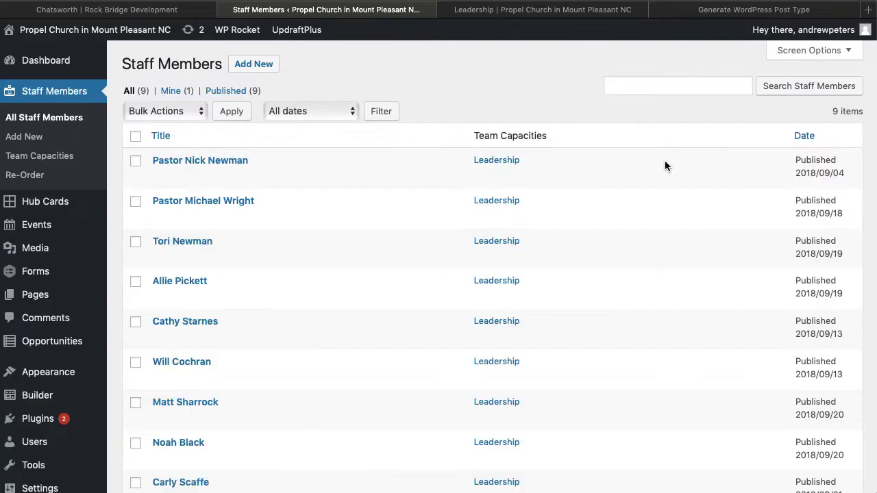
Examine the Staff Members list and the Team Capacities categories, and locate CPT UI, where post types and taxonomies are managed.
scroll(329, 168, "down", 2)
scroll(328, 168, "down", 3)
scroll(329, 169, "up", 5)
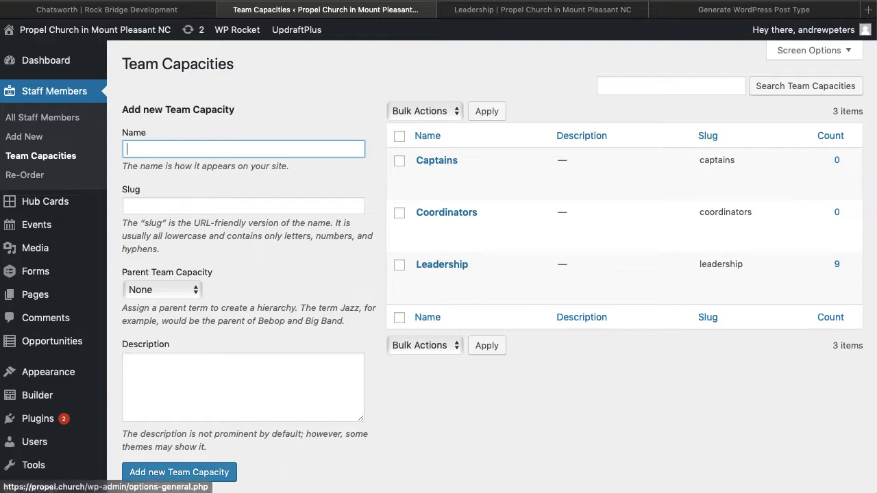
scroll(4, 455, "down", 2)
mouse_move(8, 436)
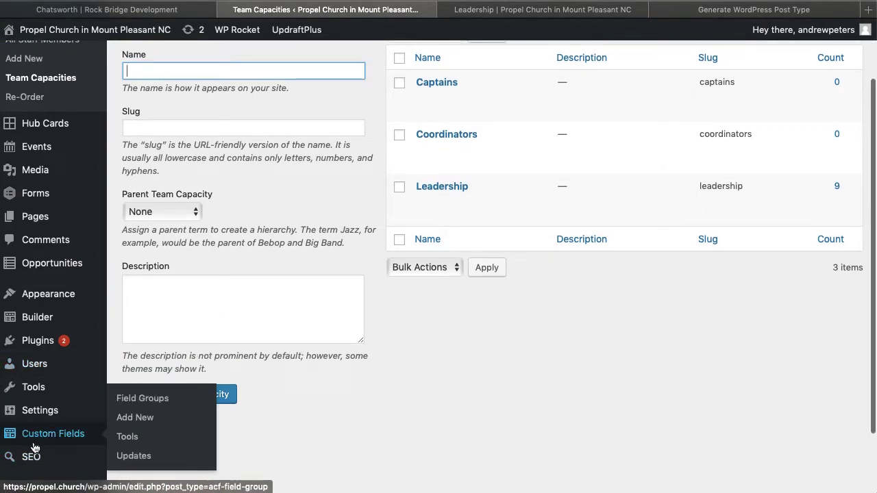
scroll(48, 434, "down", 2)
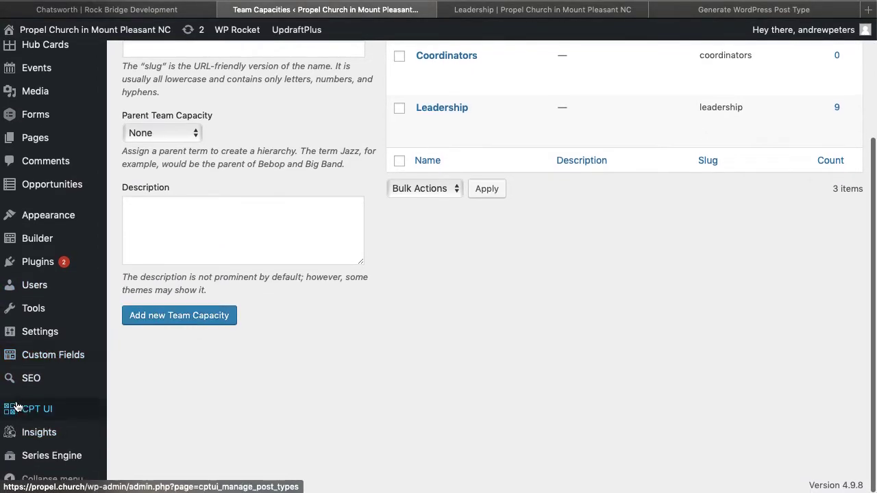
mouse_move(16, 407)
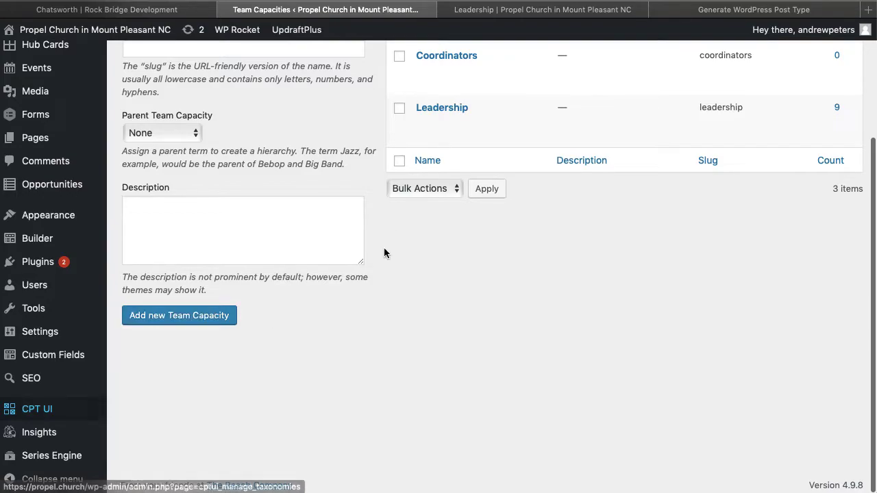
scroll(387, 254, "up", 4)
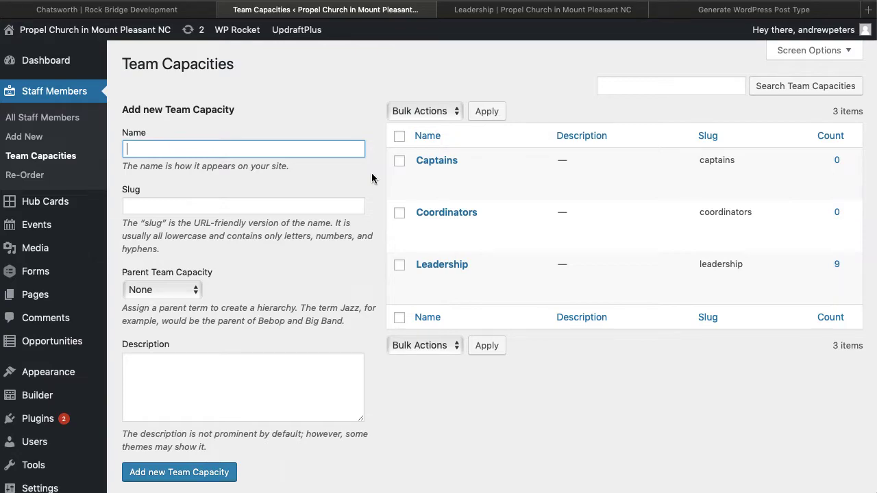
Return to the list of all staff members and open the lead pastor's entry for editing.
left_click(43, 117)
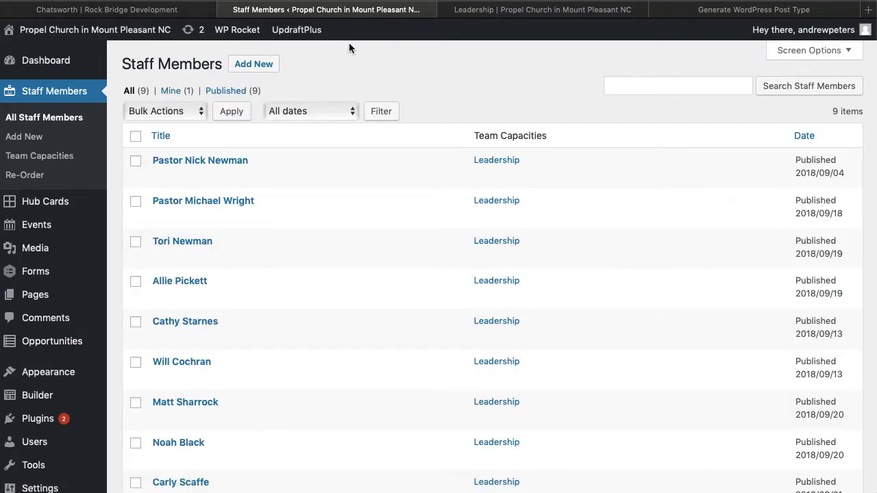
scroll(406, 135, "down", 1)
mouse_move(177, 192)
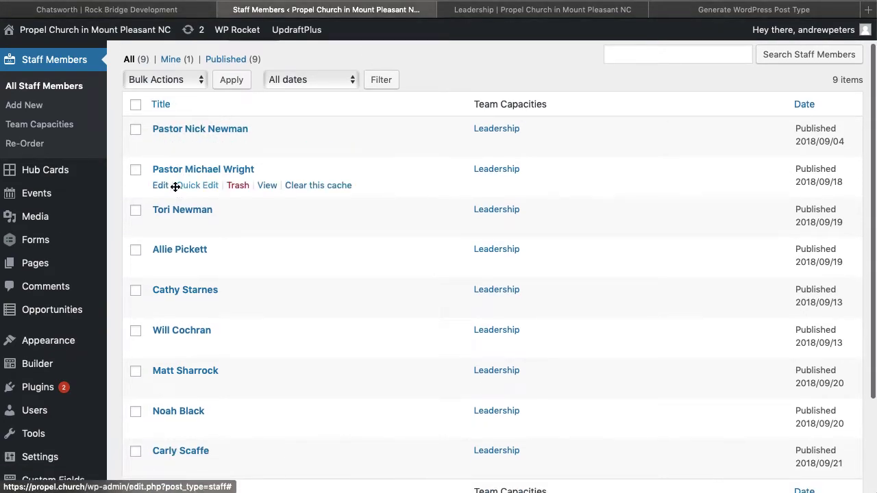
left_click(160, 145)
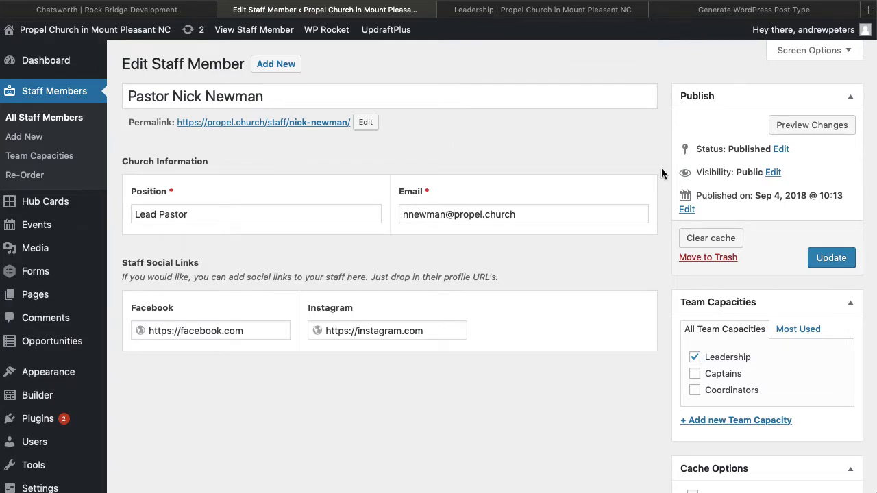
Examine the entry's title, position, email, social link, team capacity and staff image fields.
scroll(661, 170, "down", 1)
scroll(308, 120, "up", 1)
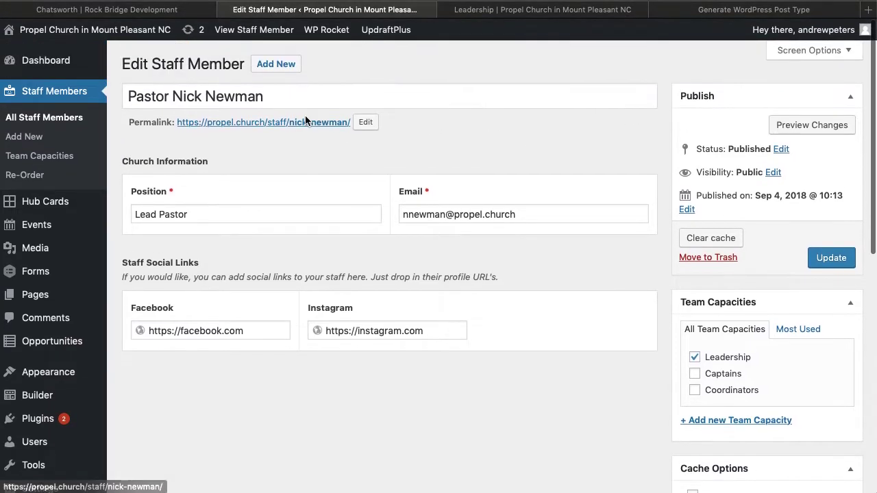
left_click(273, 94)
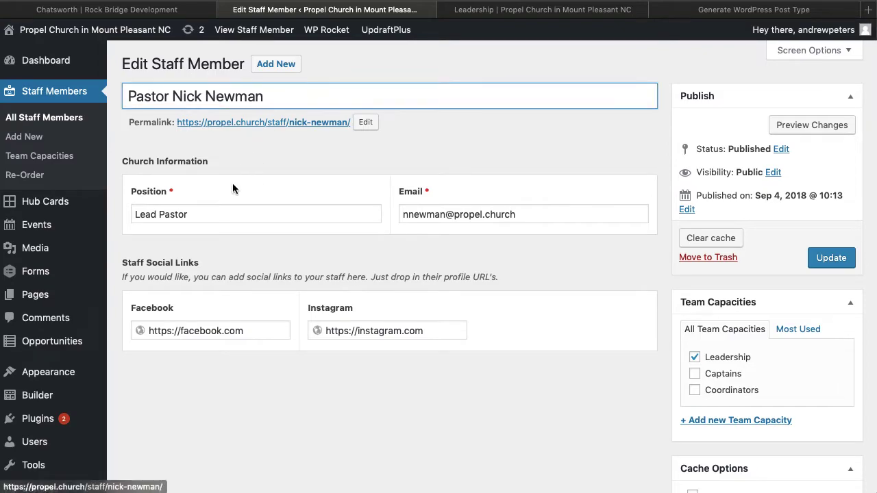
left_click(205, 217)
left_click(552, 218)
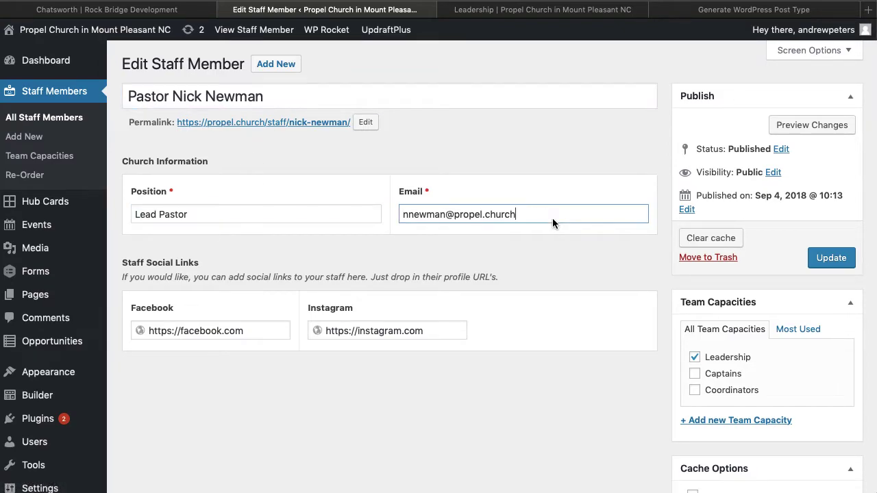
scroll(306, 275, "down", 3)
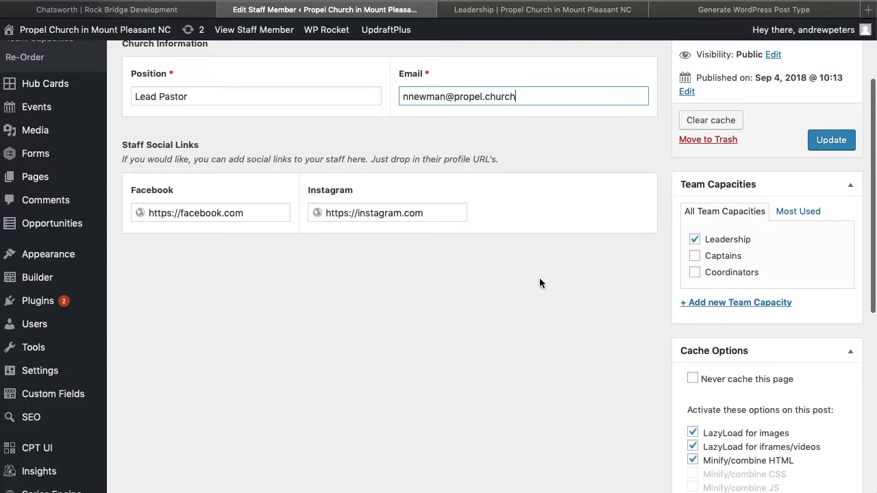
scroll(639, 287, "down", 10)
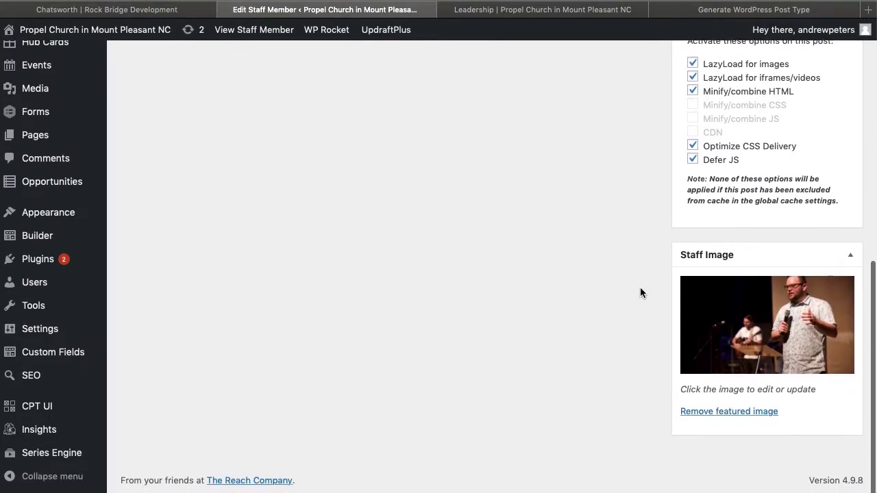
Move the Staff Image box into the main column beneath Staff Social Links and review the rearranged edit page.
left_click_drag(753, 259, 394, 231)
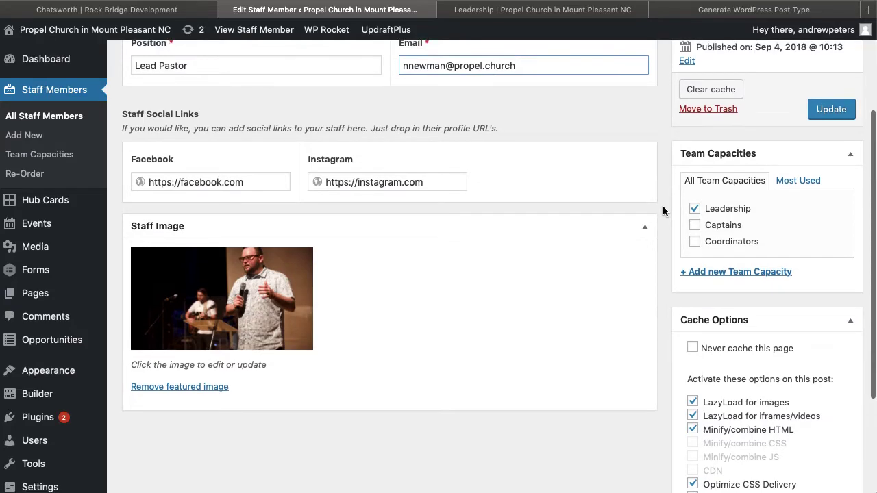
scroll(662, 211, "up", 2)
scroll(662, 211, "up", 5)
scroll(670, 274, "down", 5)
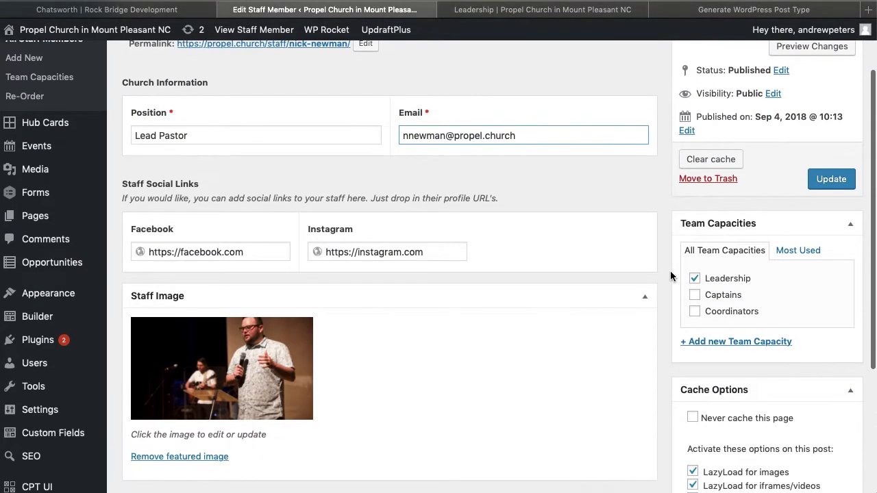
scroll(670, 272, "down", 2)
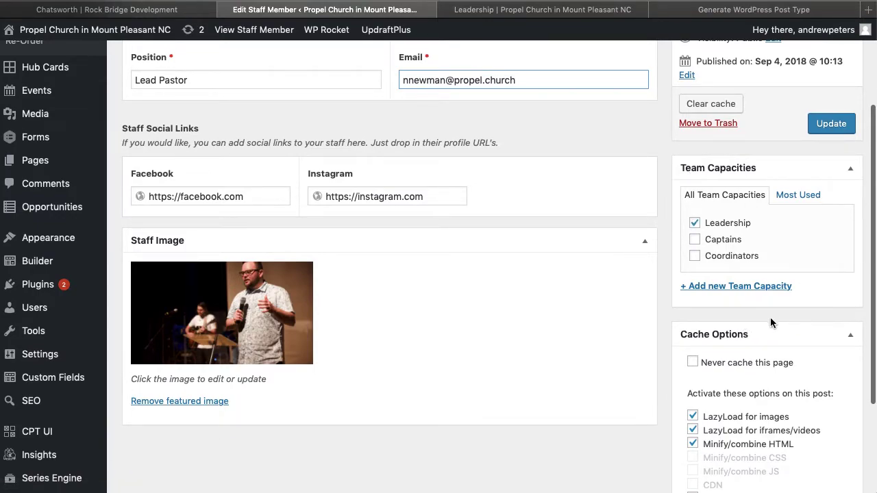
Update the lead pastor's staff entry and look over the saved fields.
left_click(831, 126)
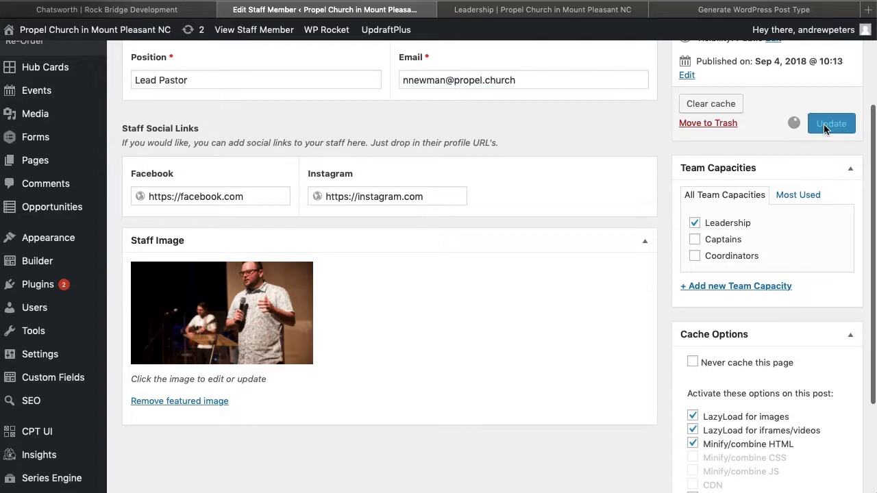
scroll(656, 140, "up", 1)
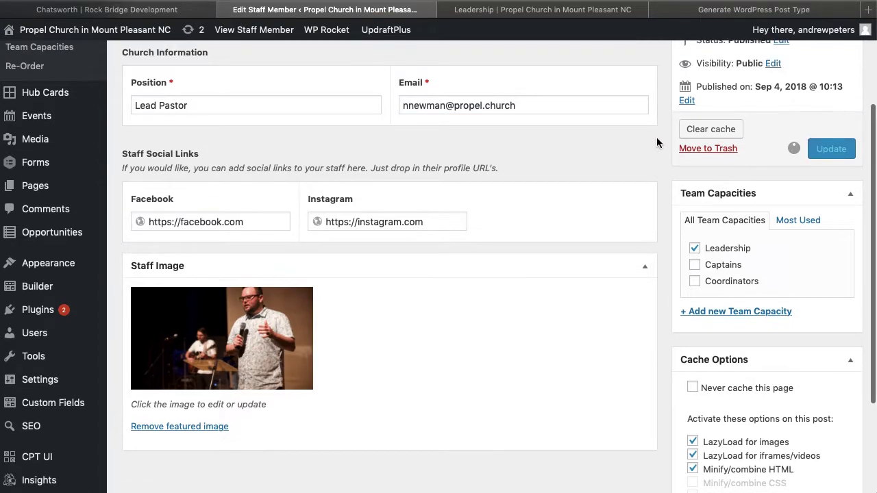
scroll(666, 163, "up", 2)
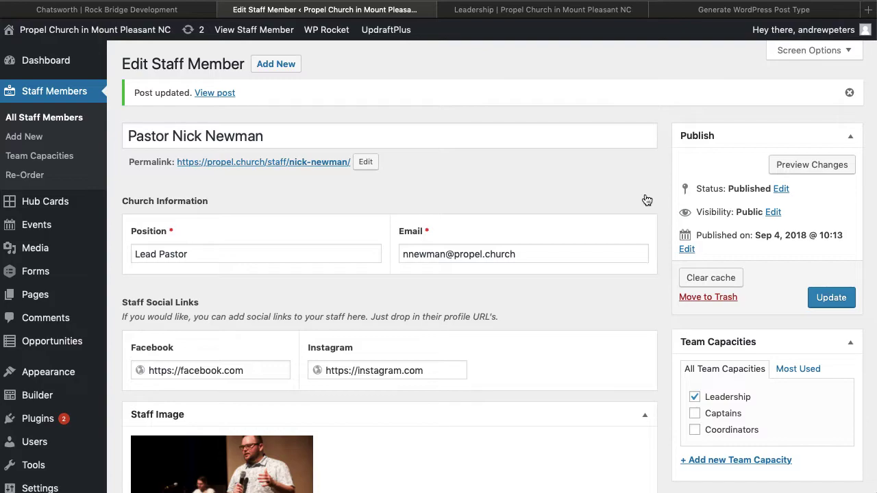
scroll(646, 199, "down", 1)
scroll(659, 211, "down", 3)
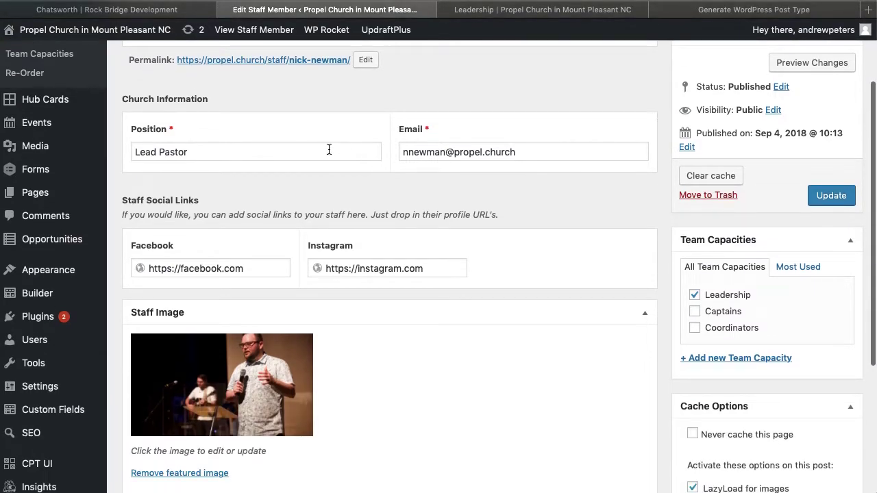
Switch to the public Leadership page, reload it and open it in Page Builder at the staff grid.
left_click(503, 11)
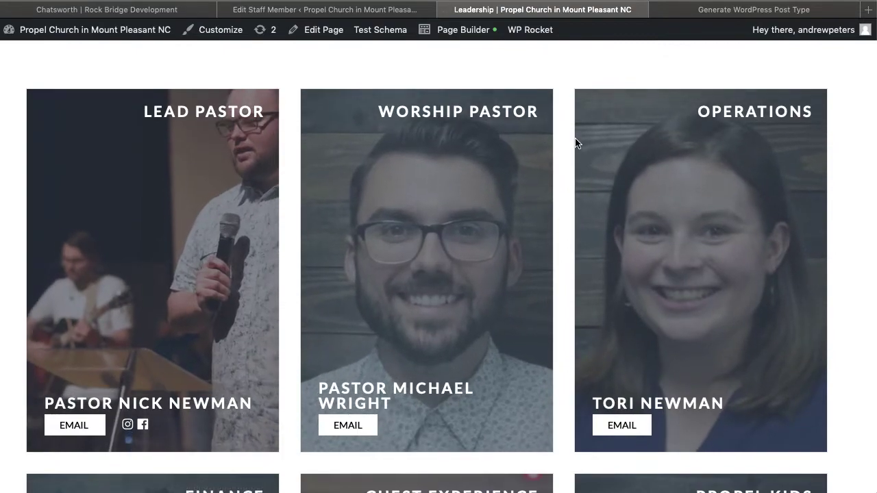
key("super+r")
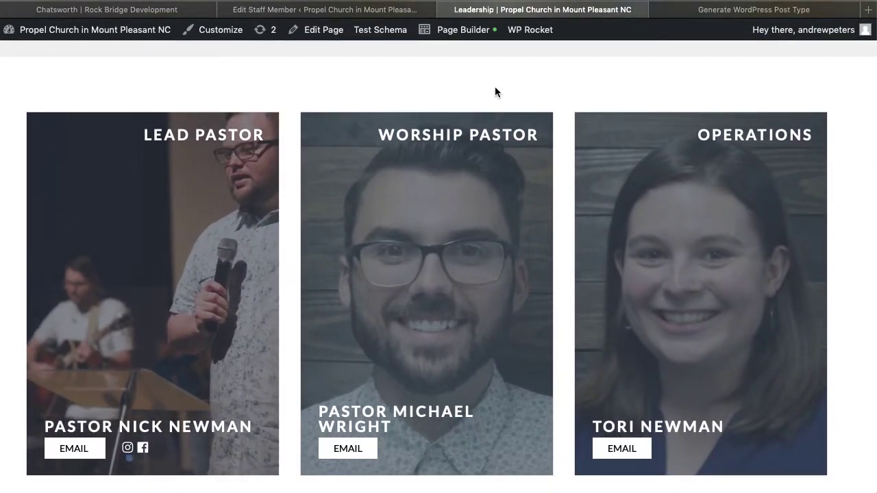
left_click(453, 30)
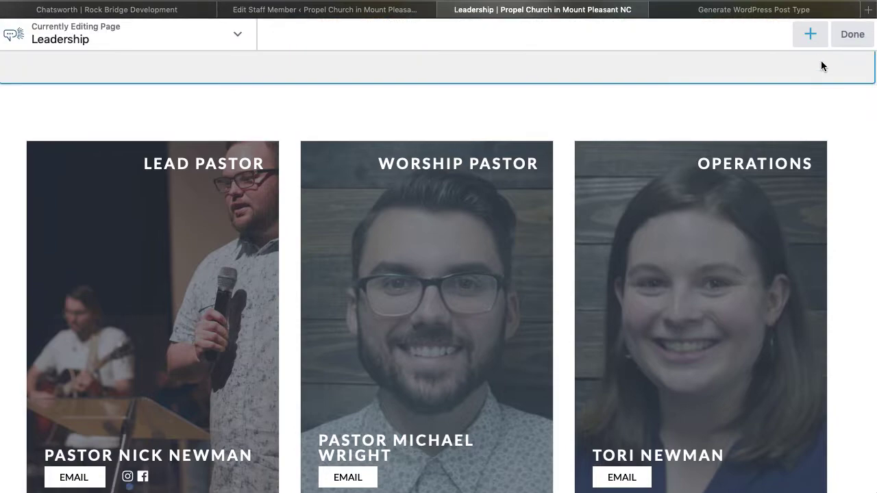
mouse_move(854, 144)
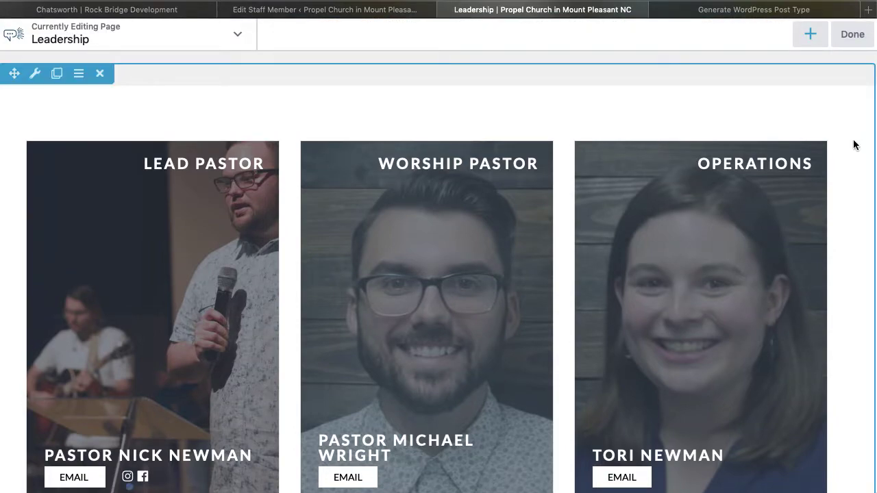
scroll(854, 144, "down", 2)
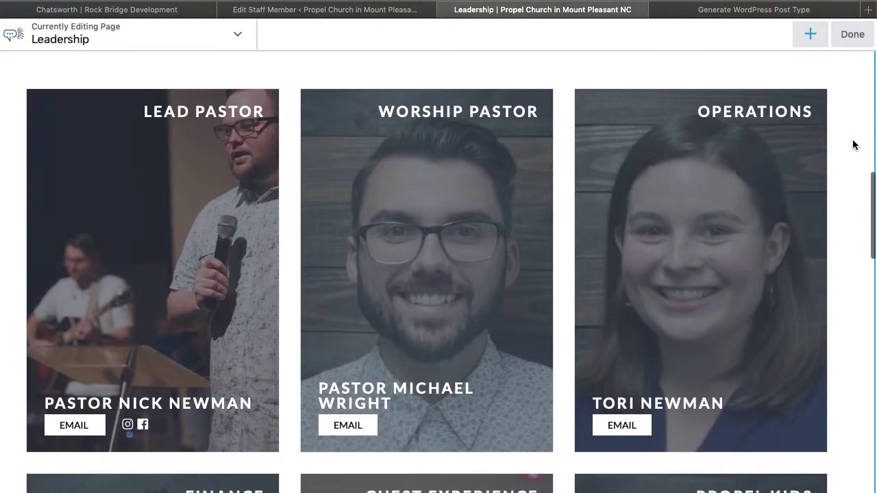
Open the staff grid's Posts module settings and reposition the settings window to show its layout options.
left_click(295, 131)
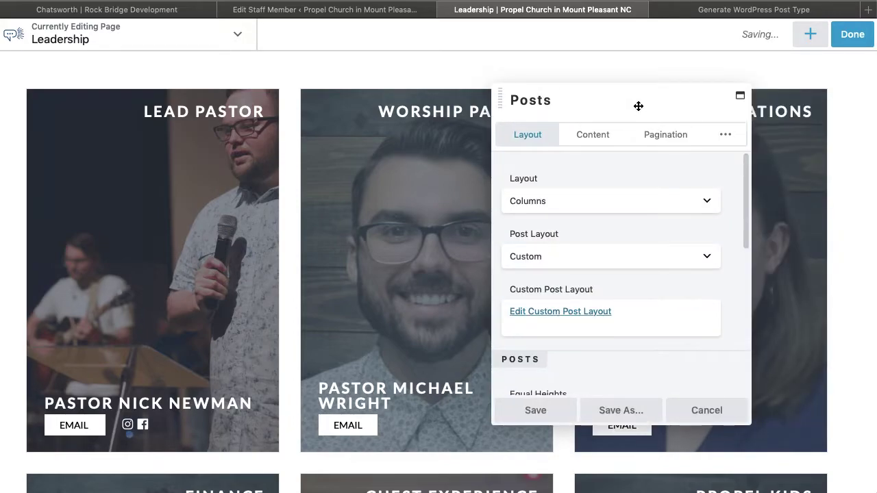
left_click_drag(638, 106, 573, 74)
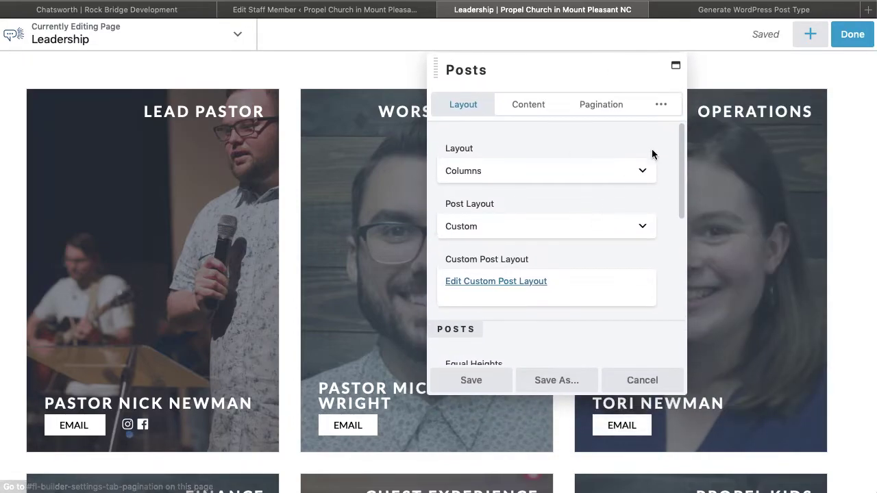
left_click_drag(688, 147, 844, 167)
Search the module library for the Posts module, then clear the search and close the library.
left_click(812, 39)
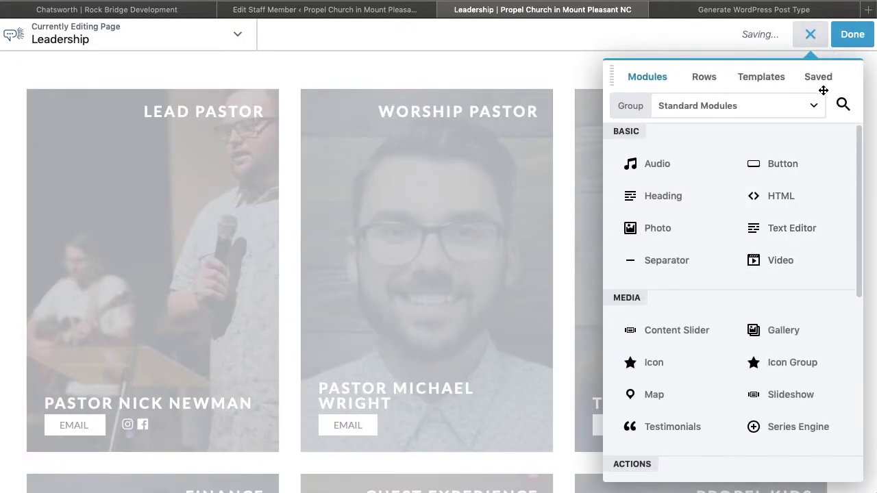
left_click(847, 105)
type("pos")
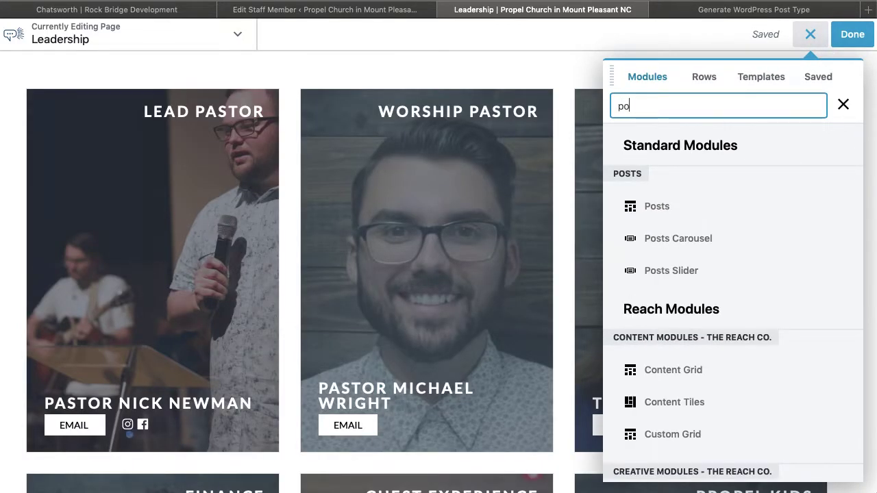
left_click(842, 104)
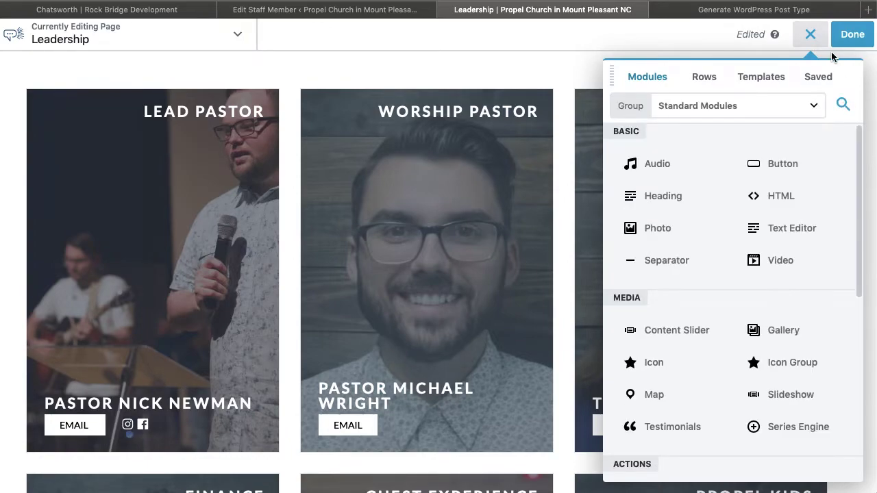
left_click(815, 44)
Reopen the staff grid's Posts settings and review the content query's post type options, keeping Staff Members selected.
left_click(569, 152)
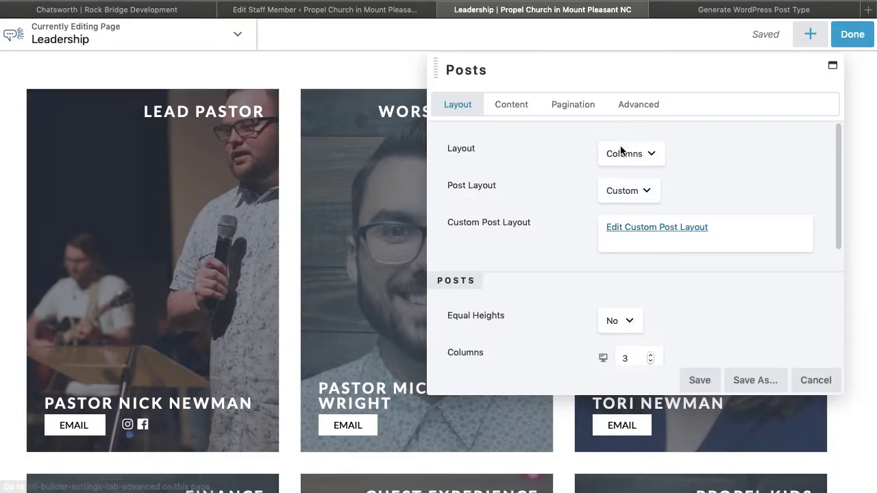
left_click(511, 110)
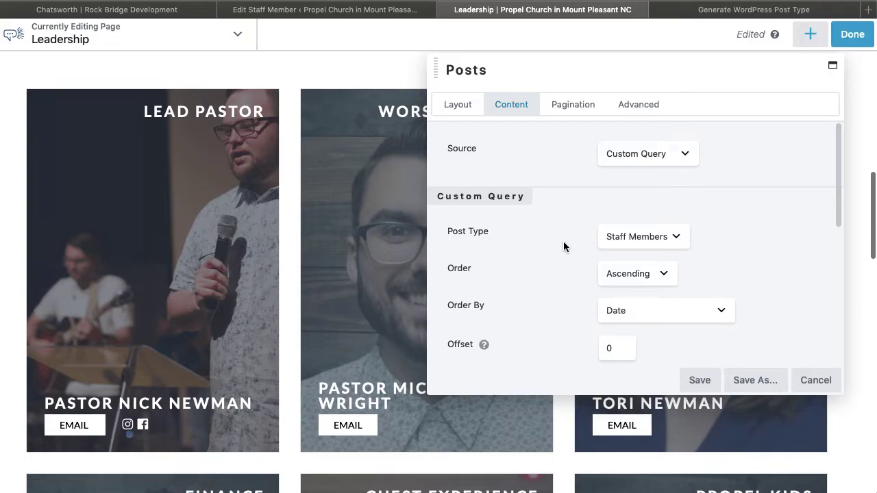
scroll(563, 241, "down", 2)
left_click(675, 181)
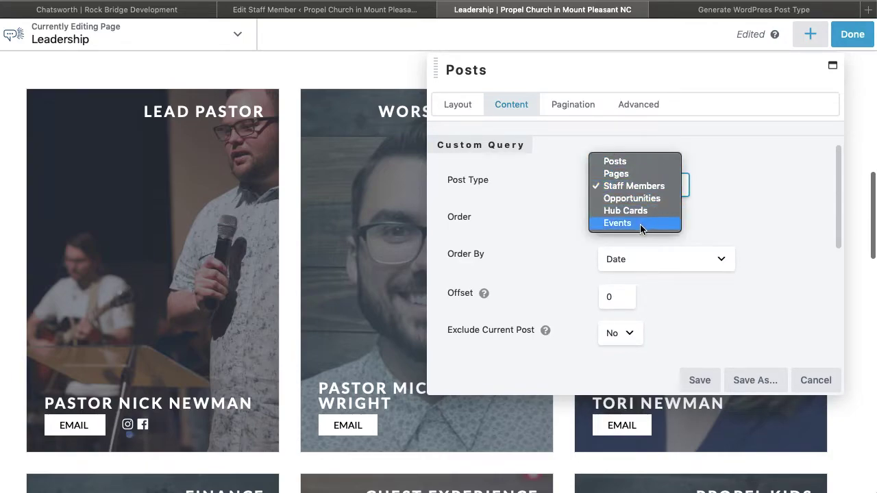
left_click(633, 185)
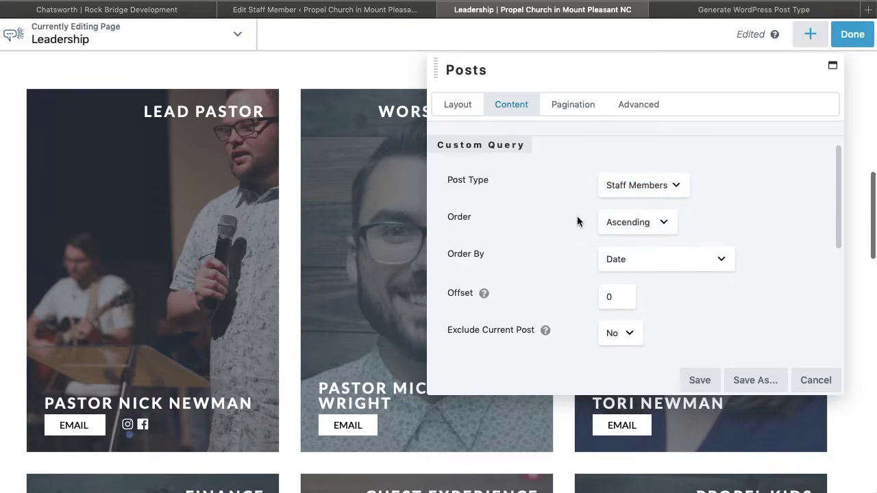
Review the custom query's ordering and filter settings and look through the Order By options without changing the selection.
scroll(576, 222, "down", 3)
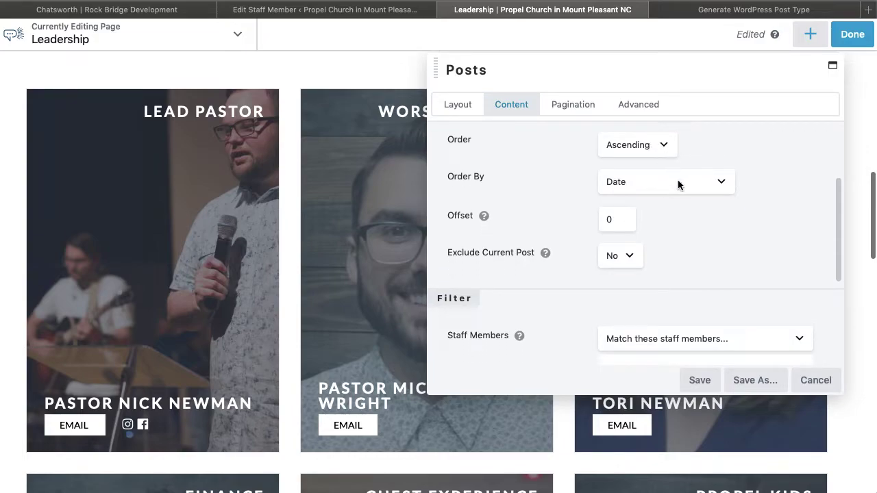
scroll(556, 288, "down", 6)
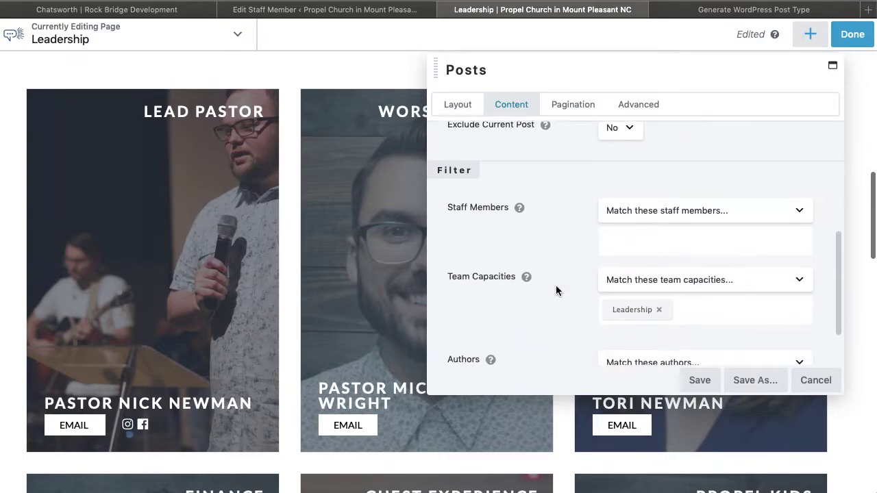
scroll(555, 291, "up", 5)
scroll(556, 285, "down", 1)
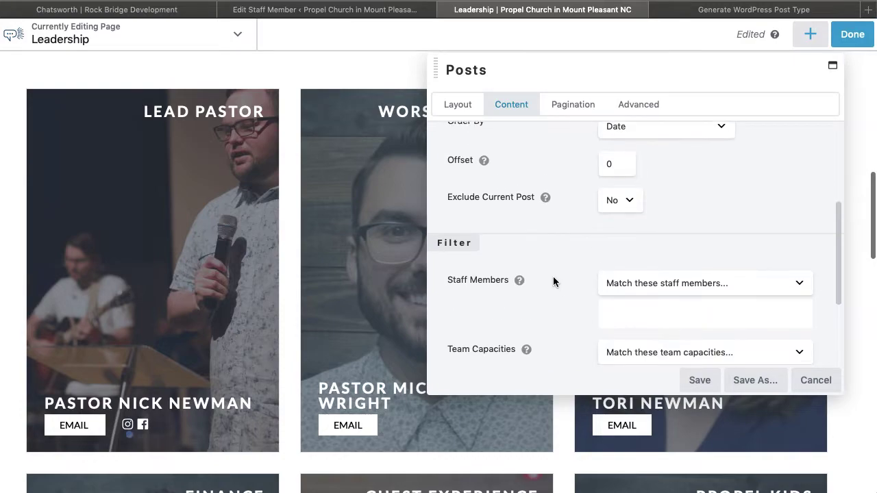
scroll(579, 206, "up", 2)
scroll(576, 196, "up", 3)
left_click(661, 195)
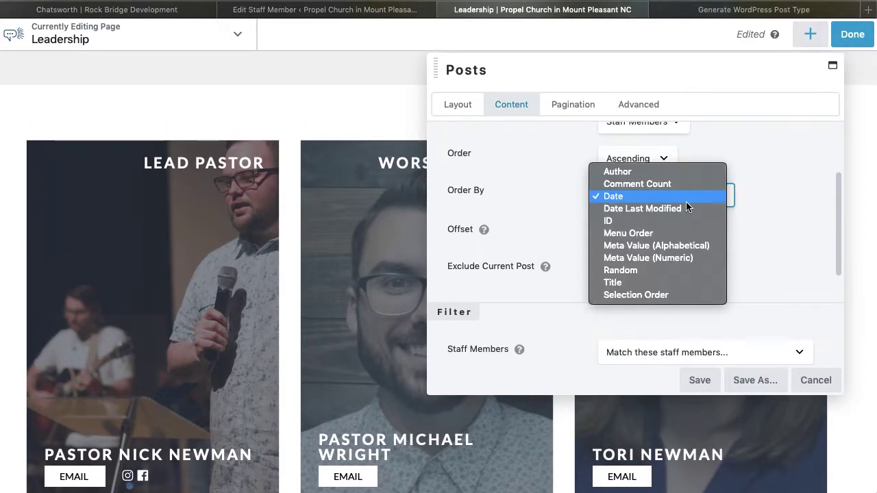
left_click(564, 171)
Examine the content query's filters for staff members, team capacities and authors.
scroll(570, 312, "down", 2)
scroll(570, 311, "down", 3)
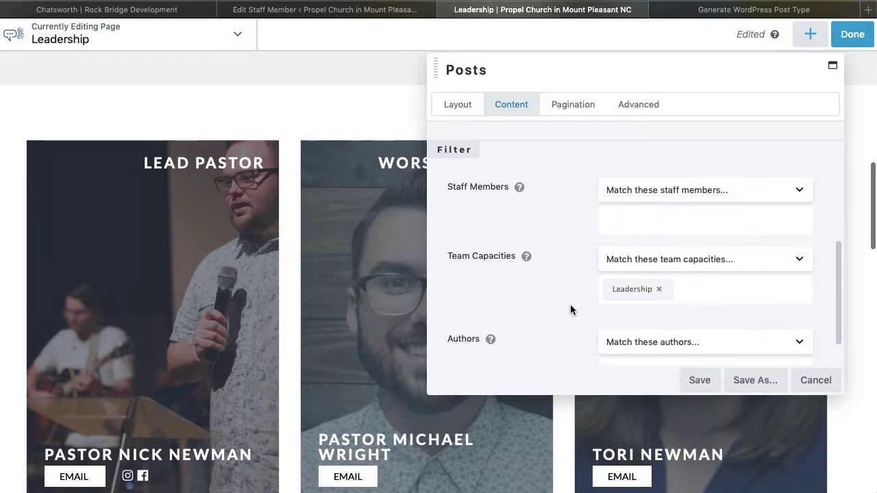
scroll(570, 310, "down", 1)
left_click(642, 190)
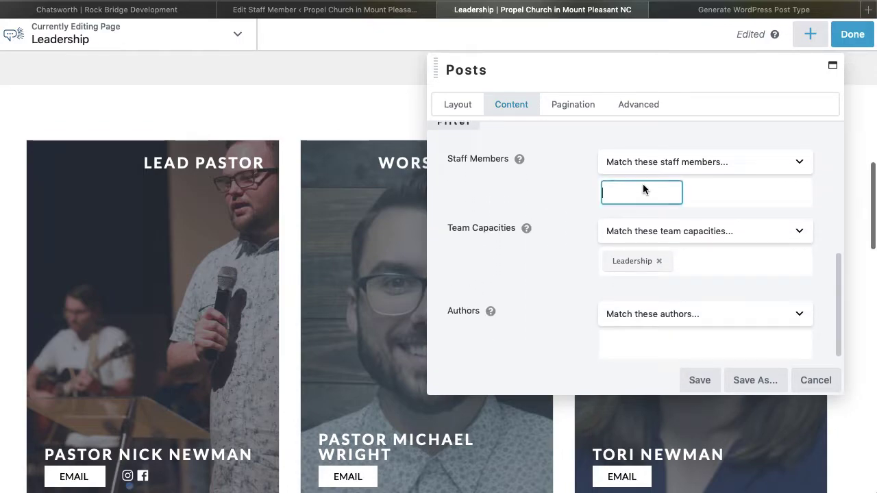
left_click(570, 161)
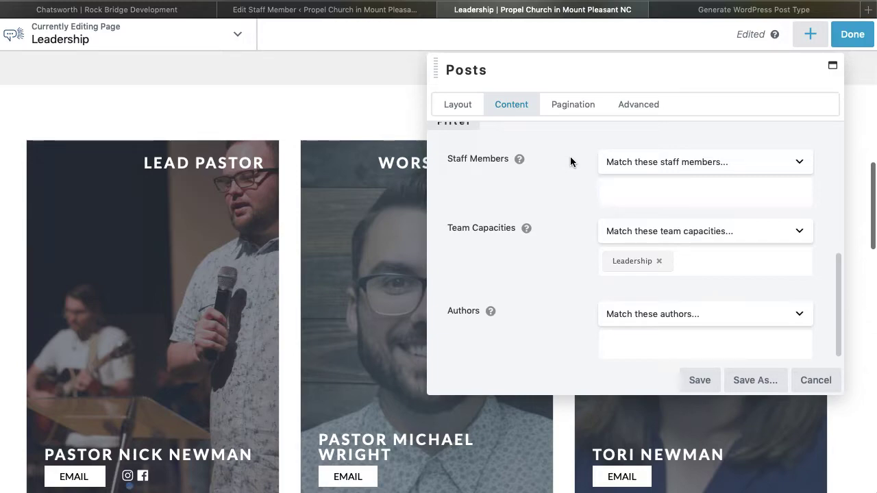
scroll(558, 271, "down", 1)
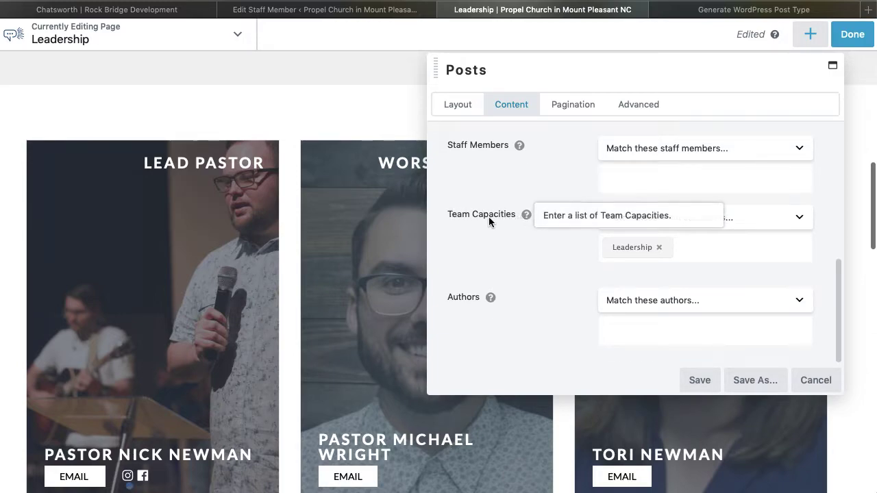
scroll(559, 243, "up", 10)
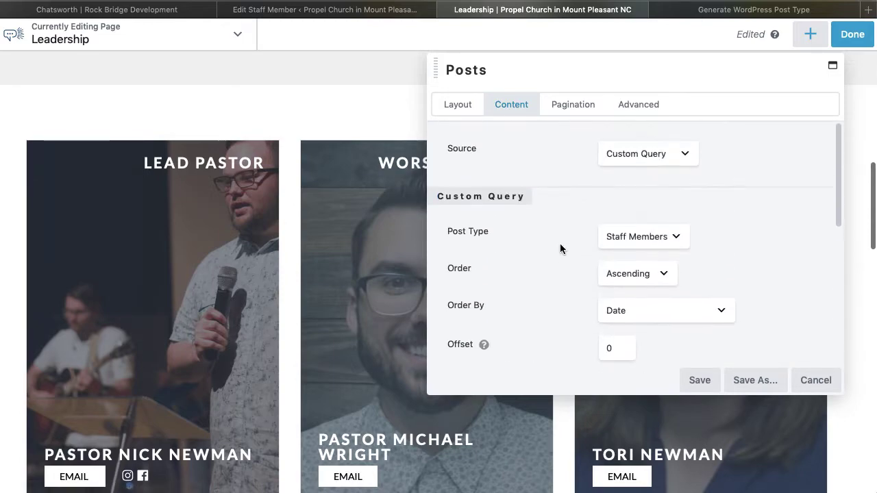
scroll(617, 260, "down", 10)
scroll(542, 219, "up", 1)
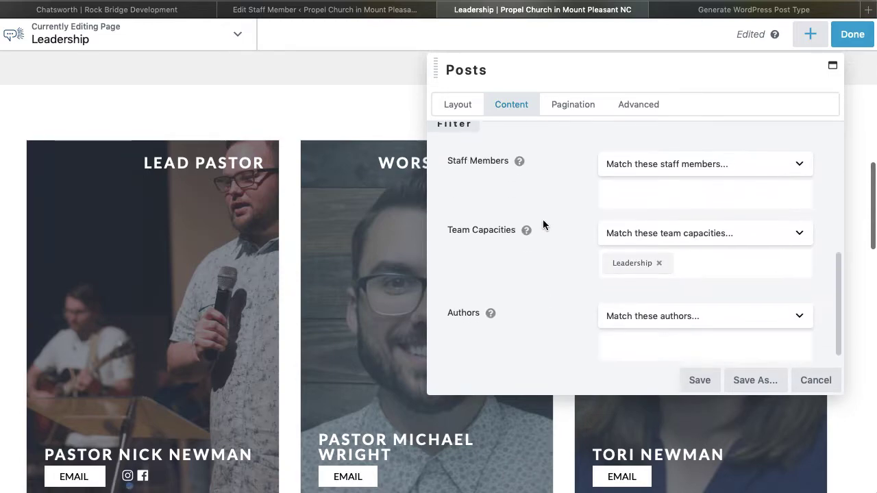
mouse_move(532, 244)
scroll(293, 381, "down", 1)
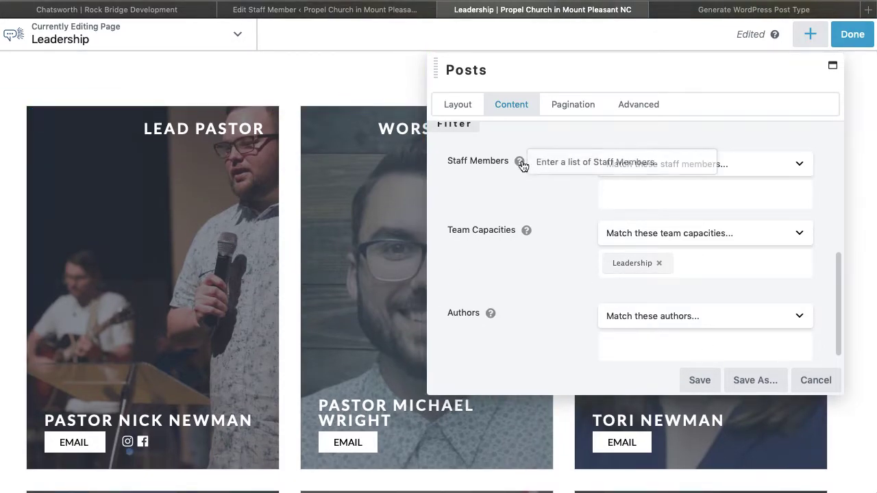
Switch the Posts module's post layout to Default and look over the staff grid.
left_click(456, 107)
scroll(585, 163, "up", 5)
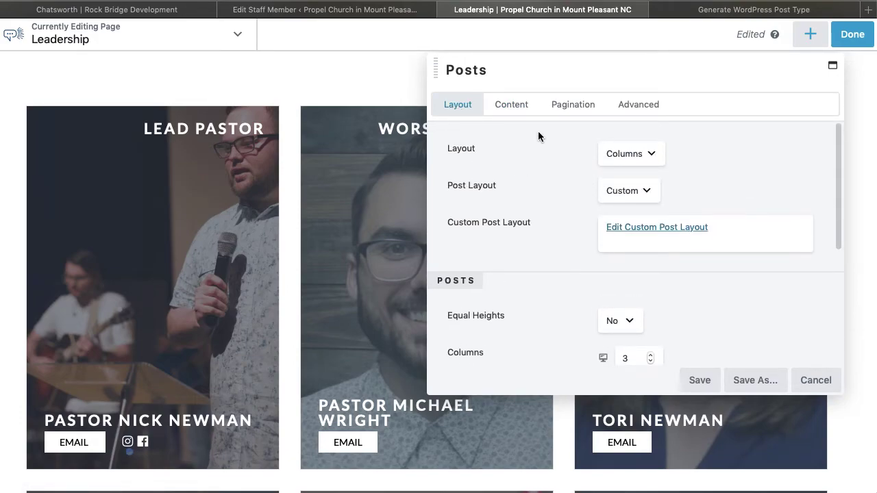
left_click(639, 191)
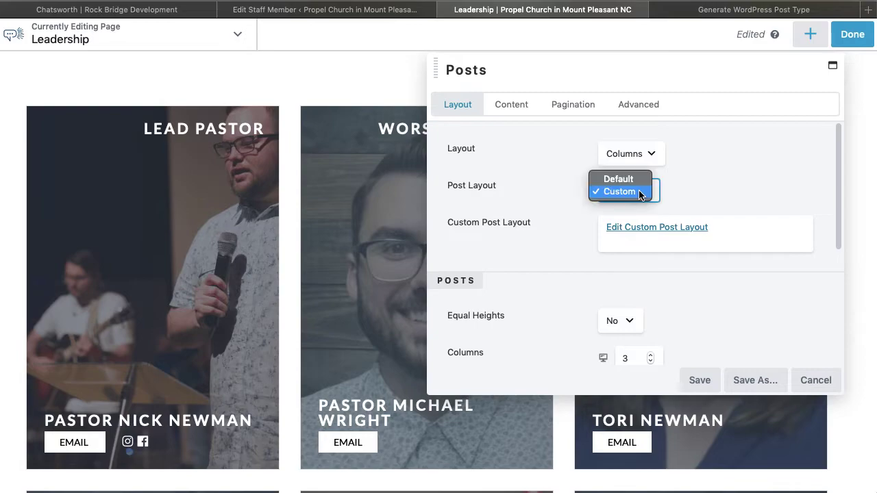
left_click(627, 179)
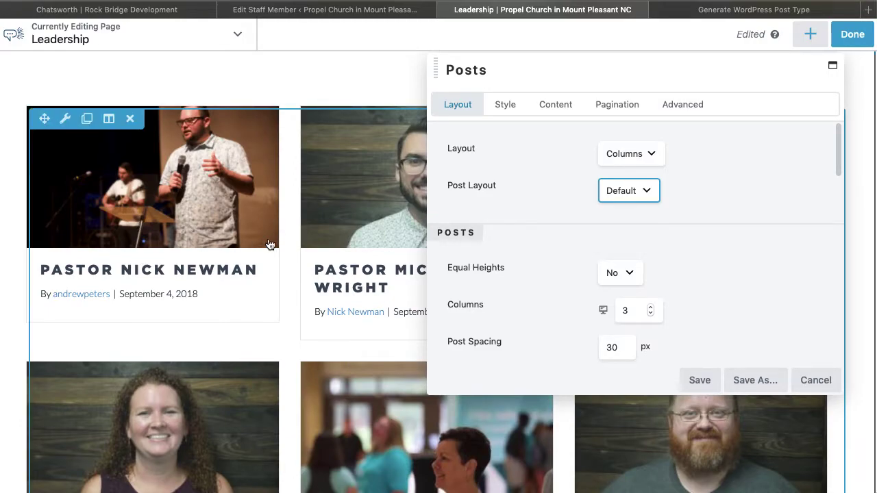
scroll(270, 245, "down", 1)
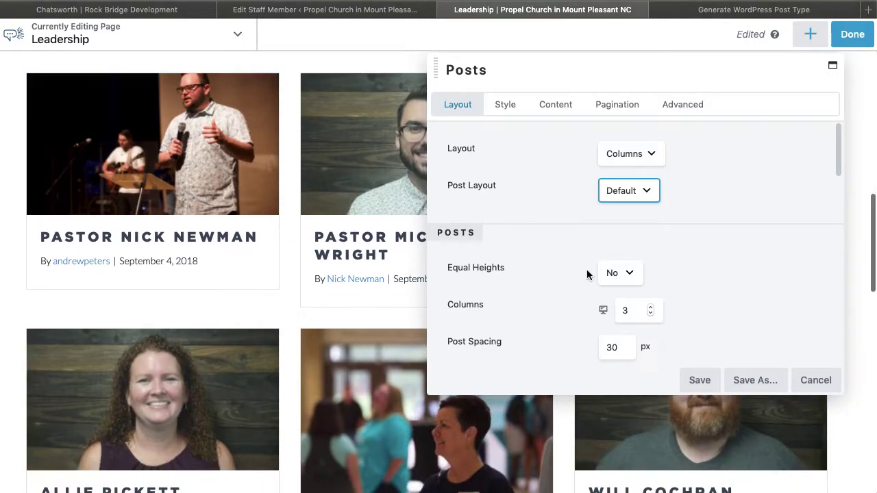
Hide the author and date in the default layout's post info, keeping comments set to Hide.
scroll(569, 271, "down", 3)
scroll(570, 272, "down", 5)
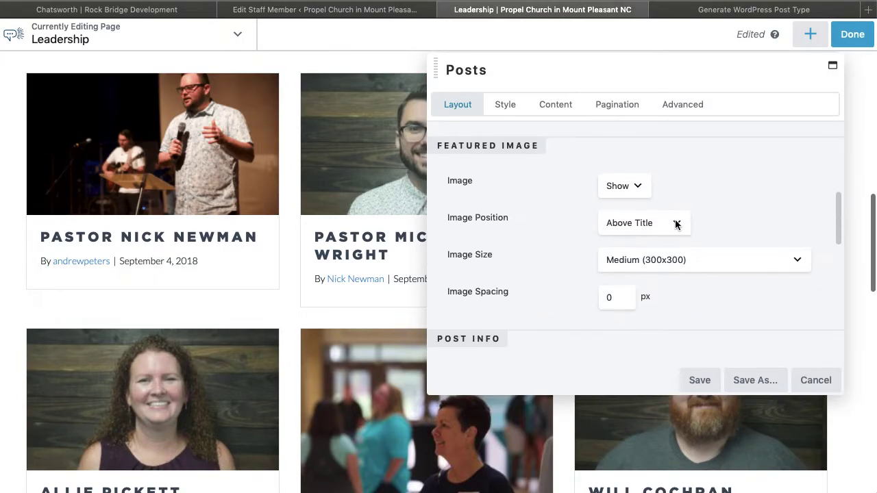
scroll(585, 290, "down", 3)
scroll(584, 292, "down", 2)
left_click(630, 205)
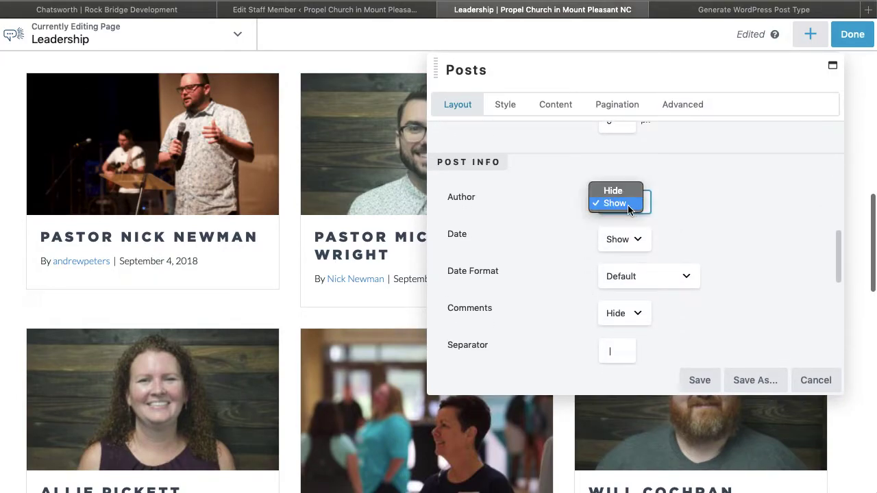
left_click(615, 190)
left_click(639, 240)
left_click(625, 229)
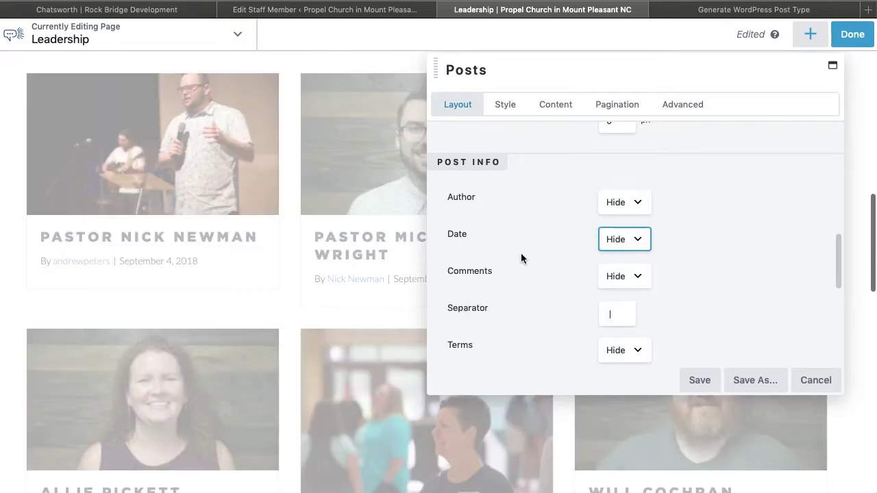
left_click(616, 271)
left_click(613, 276)
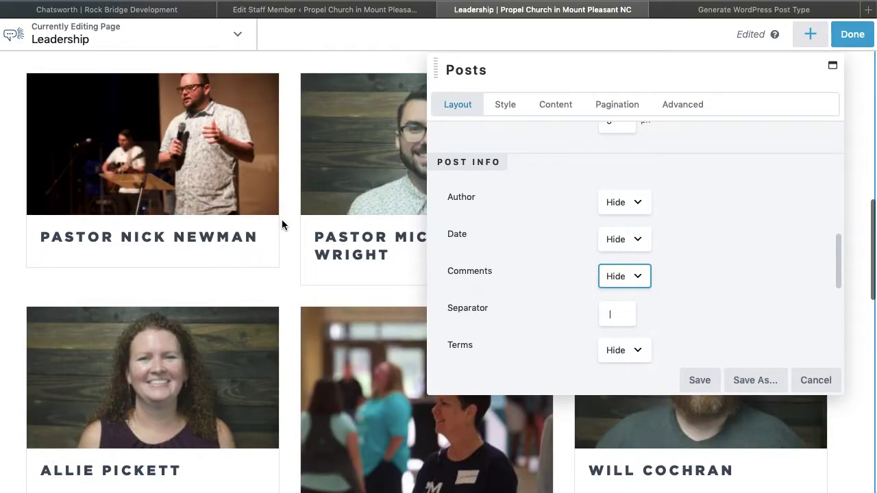
Set the Posts module's post layout back to Custom.
scroll(659, 235, "up", 3)
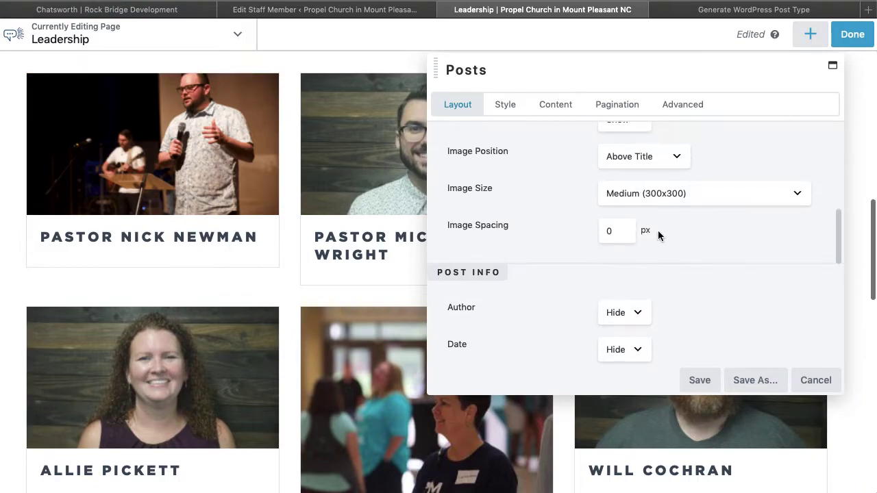
scroll(658, 236, "up", 5)
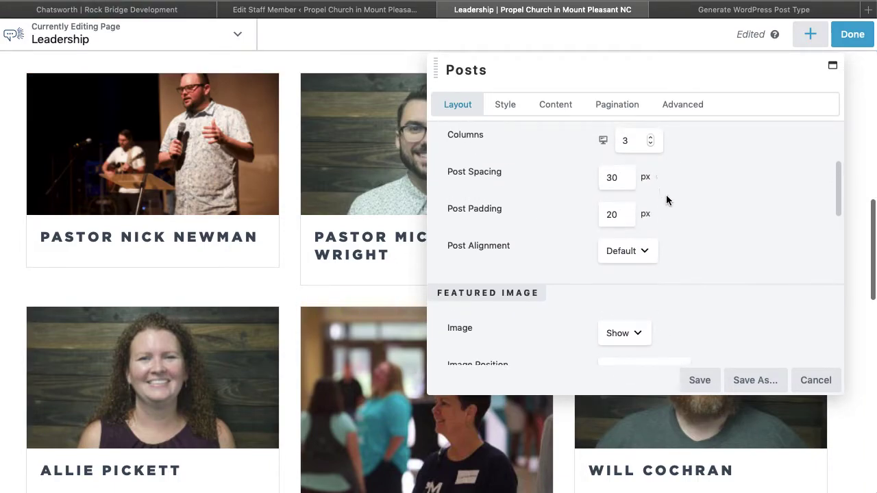
scroll(667, 200, "up", 2)
left_click(647, 189)
left_click(635, 201)
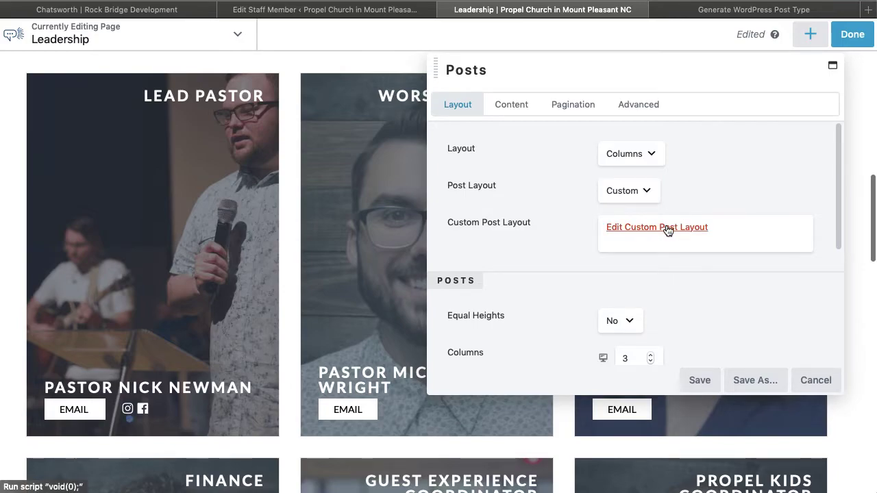
Open the custom post layout for editing, move its window aside and look through the HTML template.
left_click(666, 227)
left_click_drag(576, 58, 527, 59)
scroll(604, 244, "down", 4)
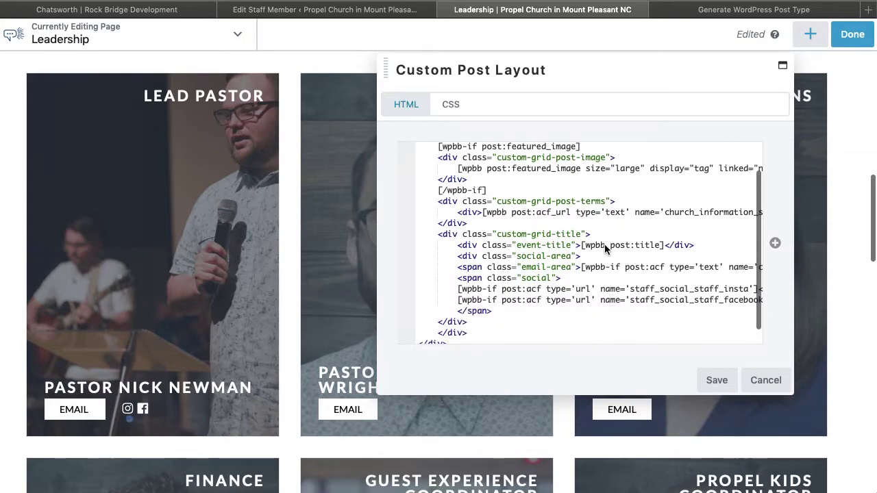
scroll(604, 244, "down", 2)
scroll(604, 244, "up", 4)
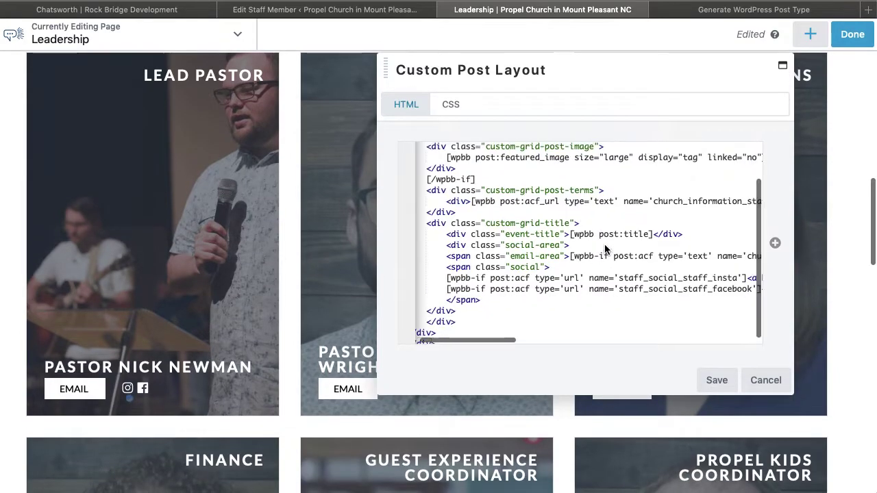
Review the template's field shortcodes and highlight [wpbb post:title] inside the event-title div.
scroll(604, 246, "down", 3)
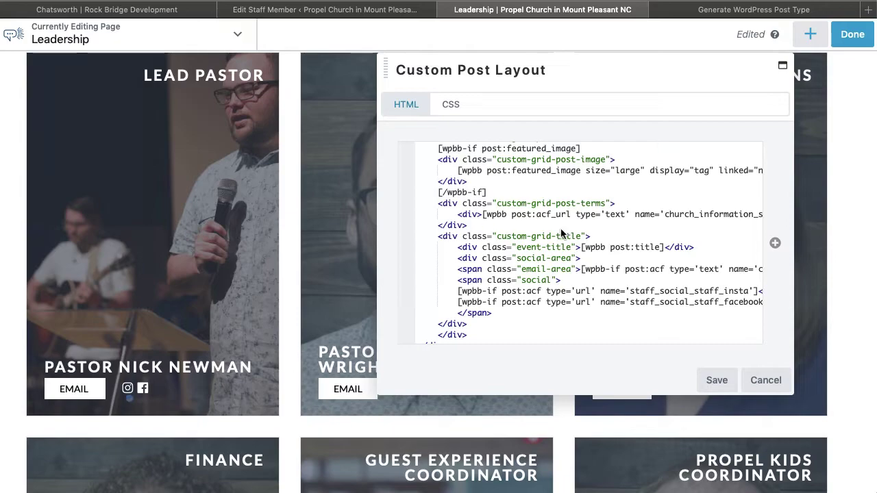
scroll(561, 233, "up", 3)
scroll(560, 233, "down", 3)
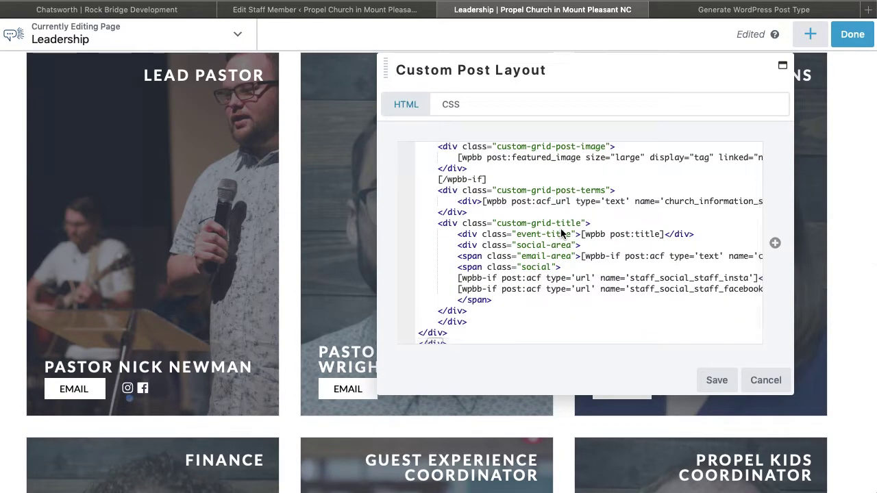
scroll(560, 233, "right", 2)
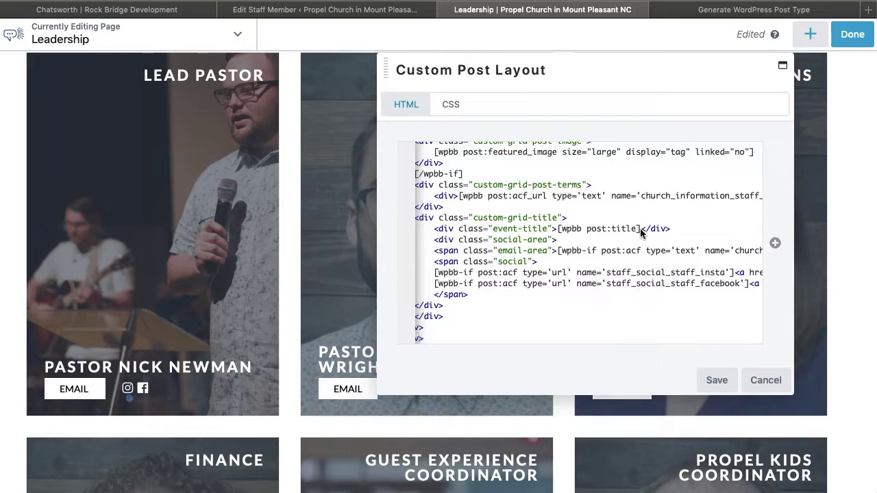
left_click_drag(641, 230, 556, 230)
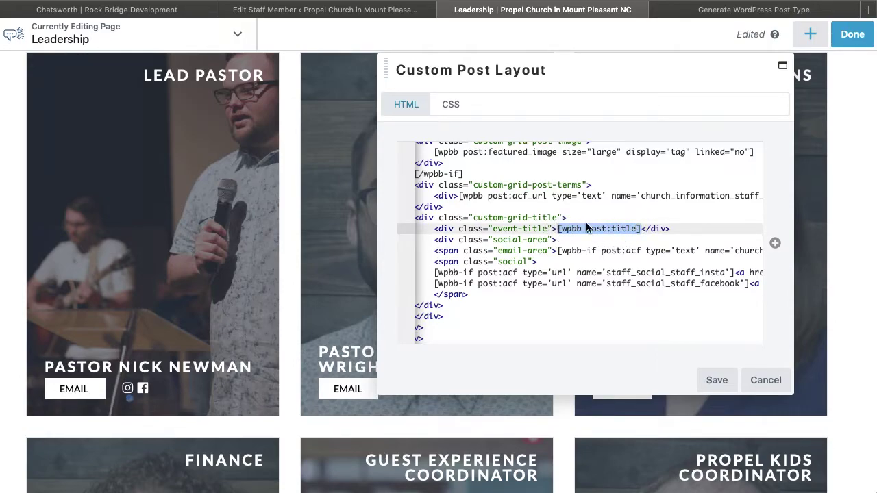
Browse the template's field connections down to the Advanced Custom Fields group, and close the list without inserting anything.
left_click(775, 244)
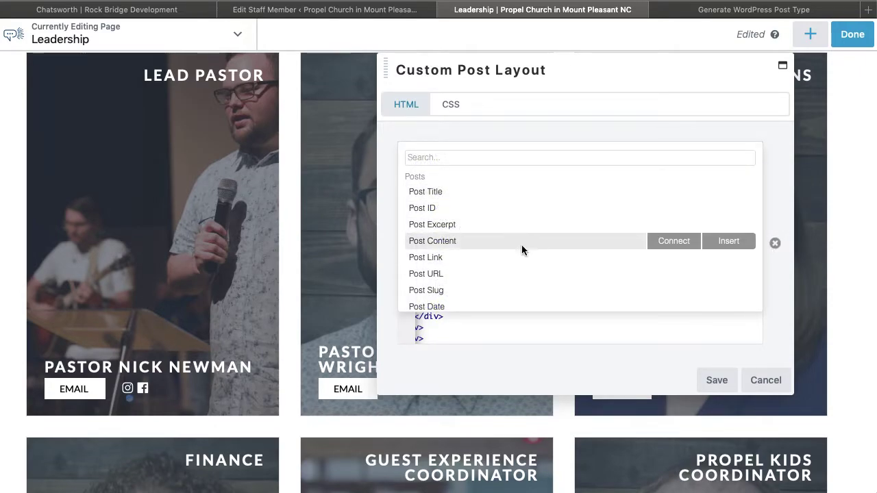
scroll(521, 252, "down", 6)
scroll(522, 252, "down", 8)
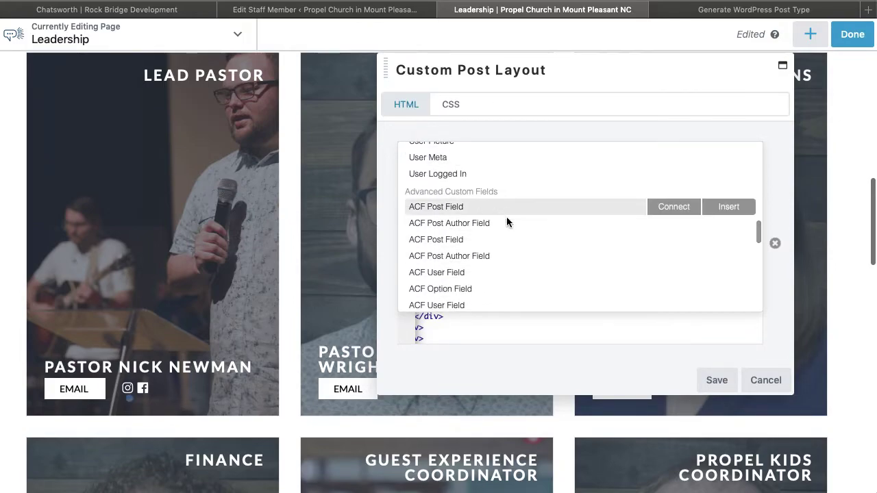
scroll(511, 259, "down", 2)
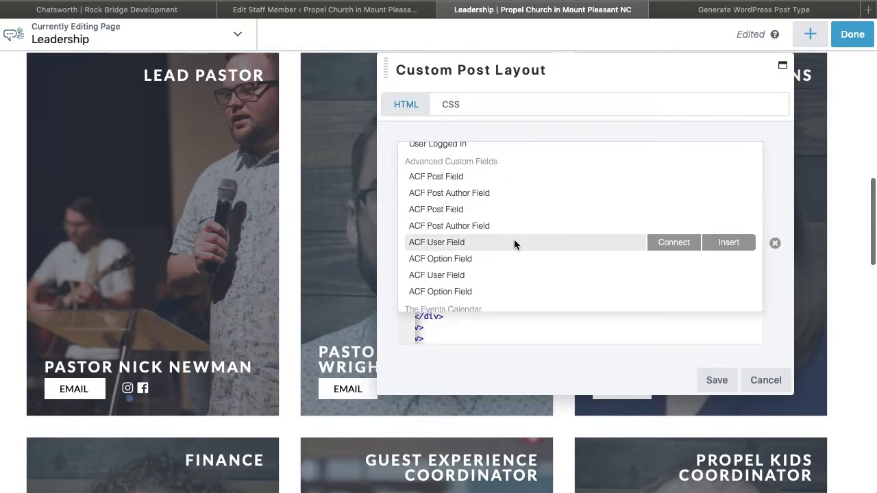
left_click(774, 243)
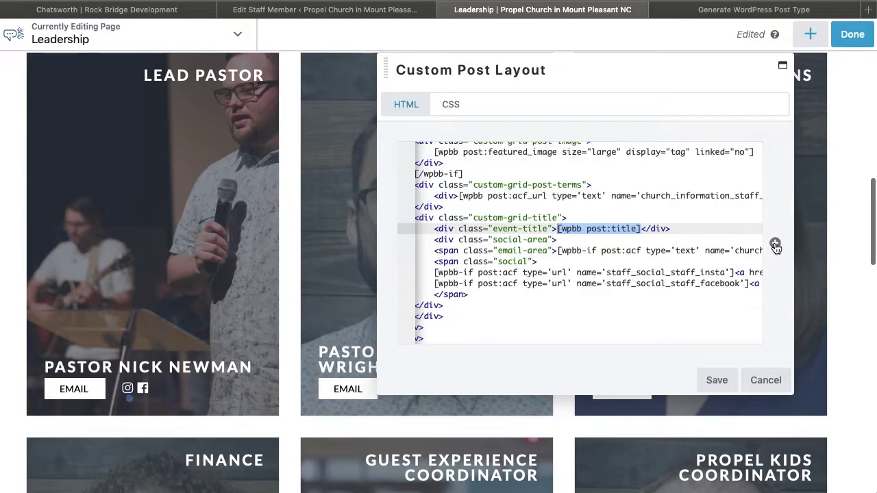
Examine the wpbb-if condition for the staff_social_staff_insta URL field in the social span.
scroll(775, 247, "down", 1)
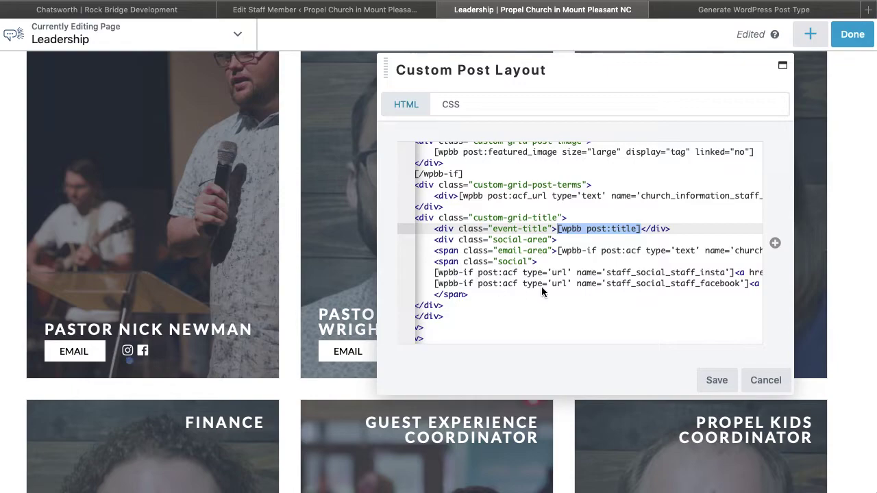
left_click_drag(434, 276, 701, 274)
left_click(719, 274)
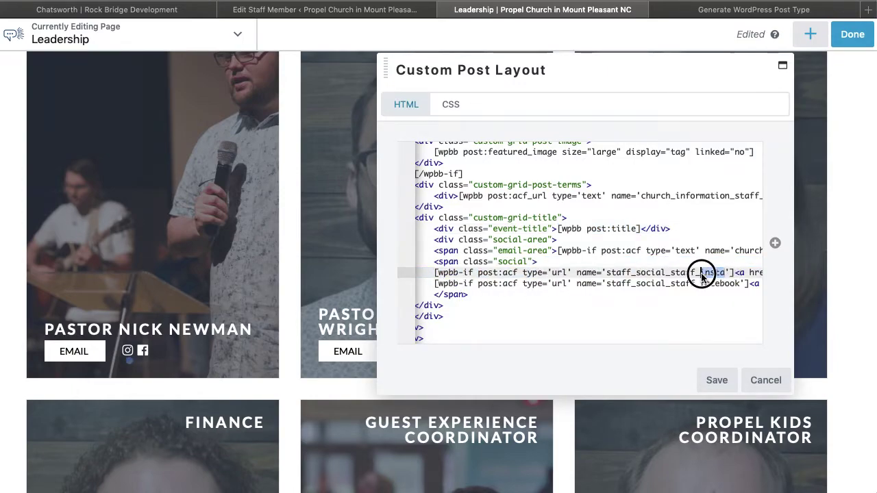
double_click(469, 273)
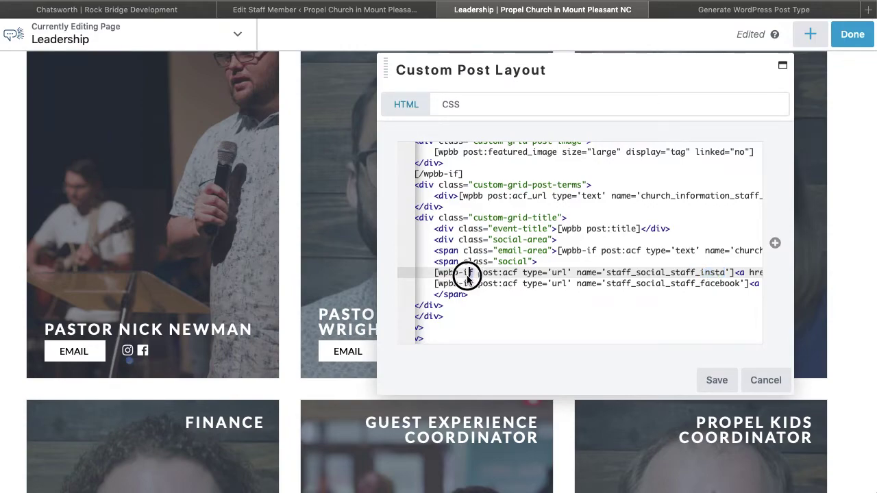
Follow the Instagram line through its link and closing condition, highlighting the icon class fab fa-instagram.
scroll(586, 263, "right", 5)
scroll(585, 263, "right", 5)
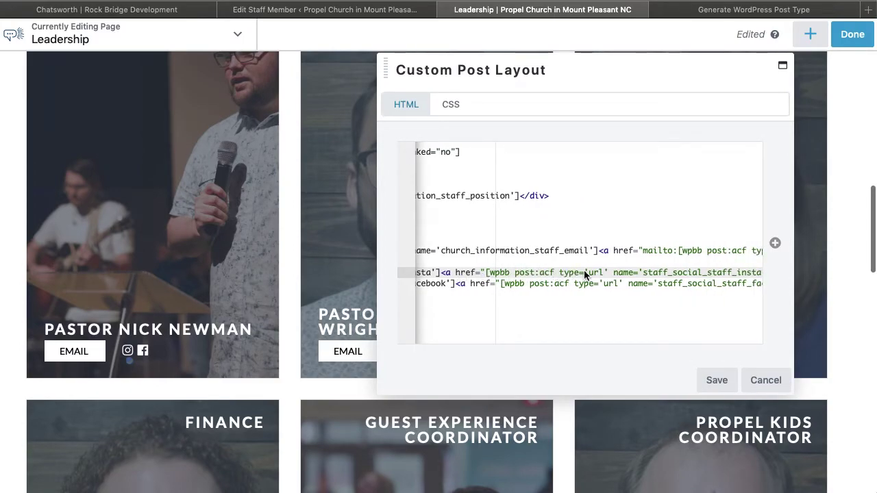
scroll(564, 272, "right", 3)
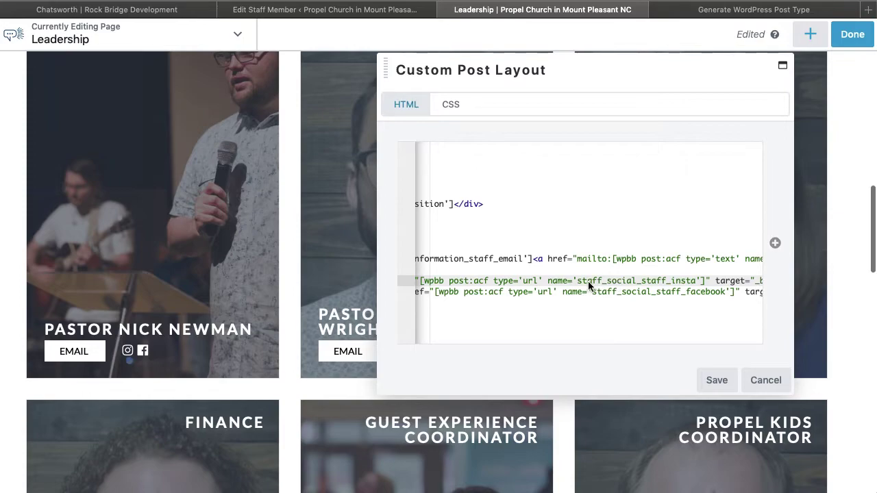
scroll(688, 282, "right", 10)
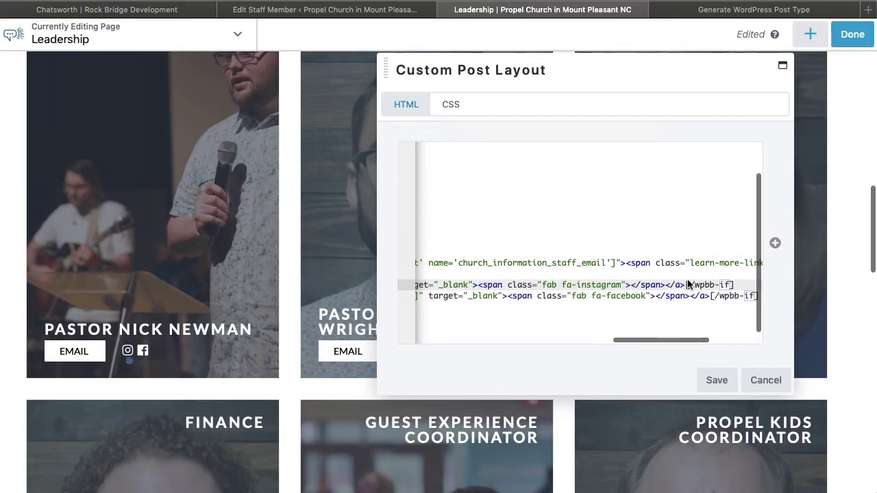
left_click(557, 286)
left_click_drag(558, 288, 620, 288)
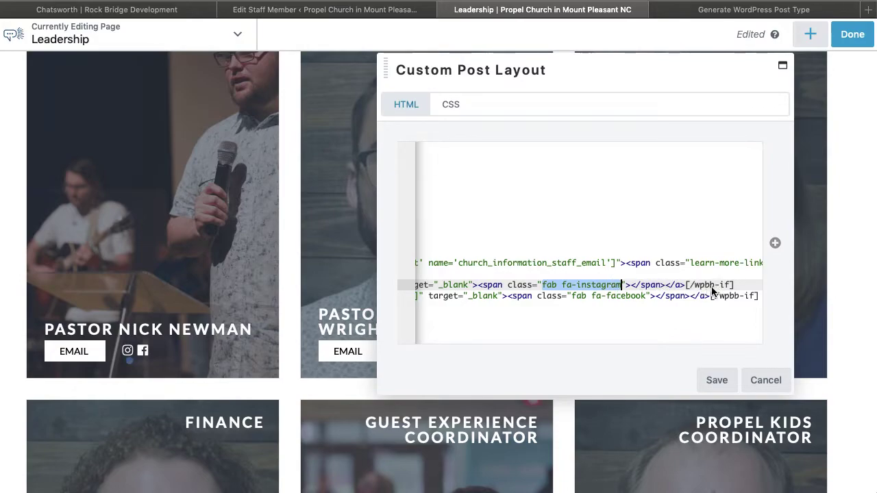
scroll(613, 279, "left", 10)
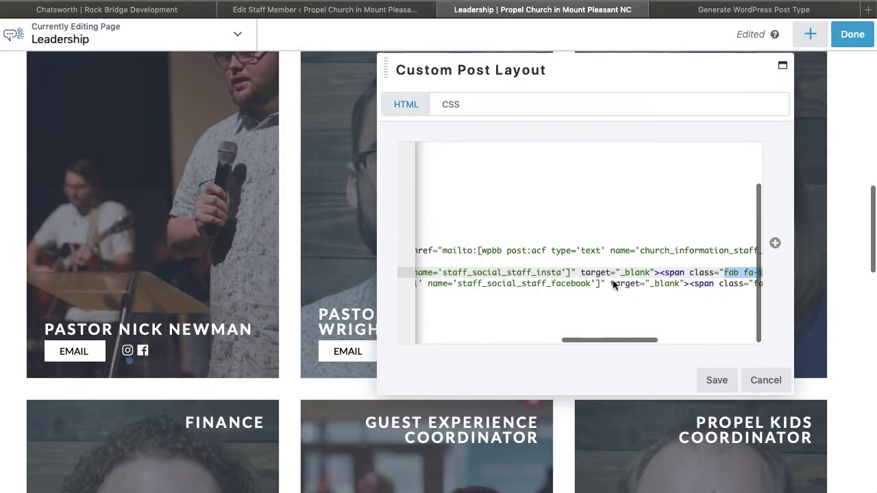
Move the Custom Post Layout window aside and compare the social icons on the staff cards behind it.
left_click_drag(481, 86, 581, 85)
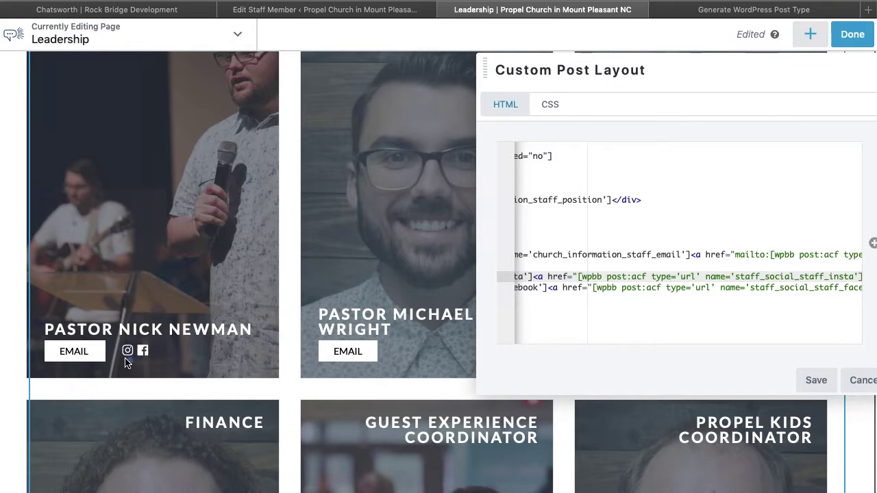
left_click_drag(485, 71, 569, 73)
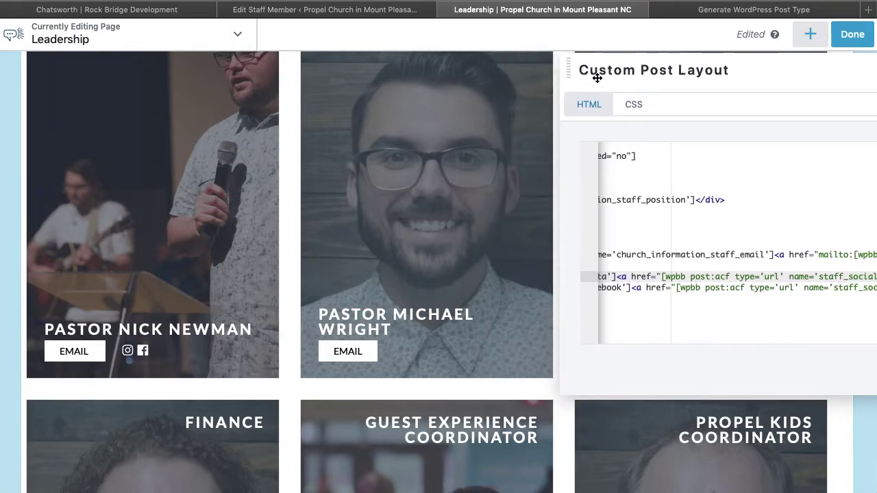
scroll(445, 257, "down", 3)
scroll(445, 257, "down", 5)
scroll(442, 256, "up", 6)
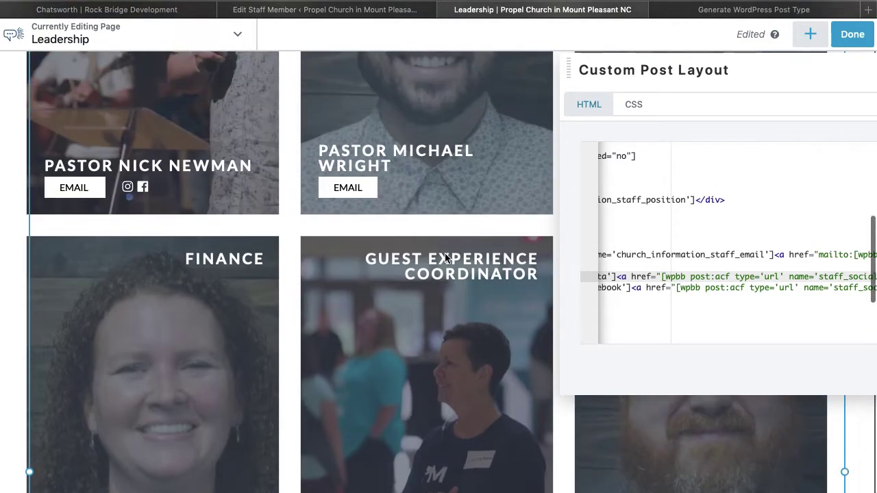
scroll(432, 251, "up", 2)
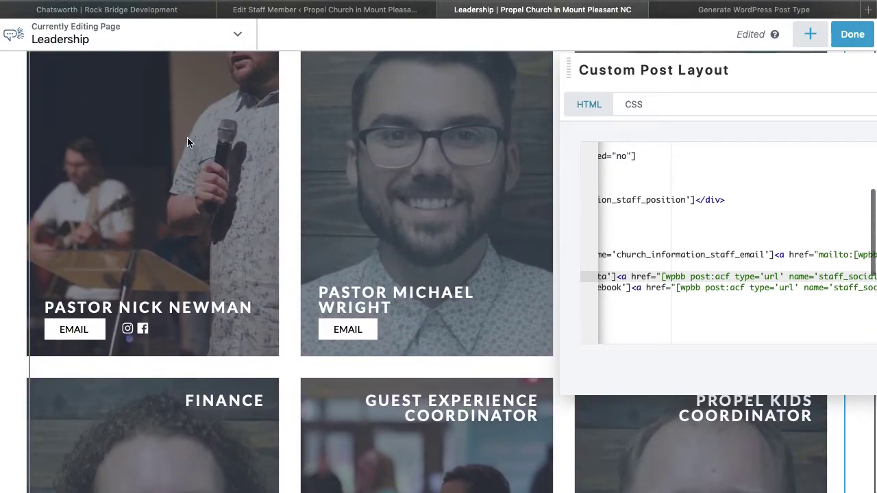
scroll(194, 145, "up", 1)
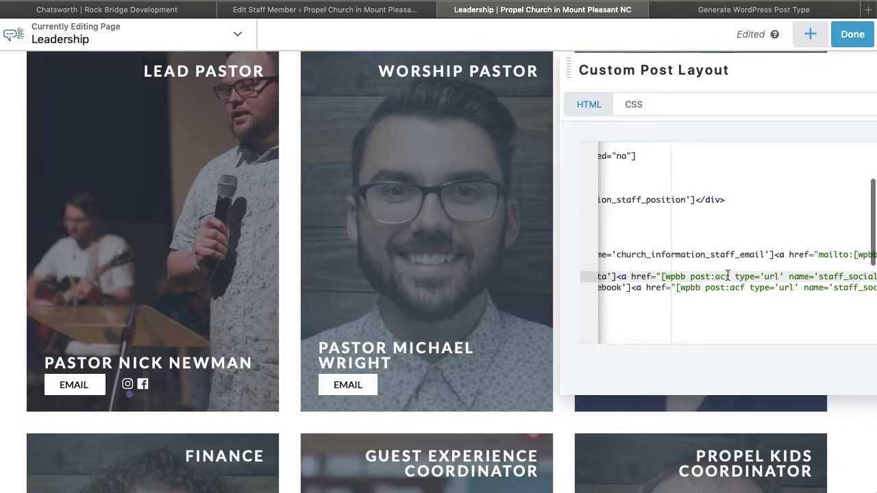
Read through the Instagram and Facebook condition lines in the template, up to the fab fa-facebook icon class.
scroll(727, 274, "left", 5)
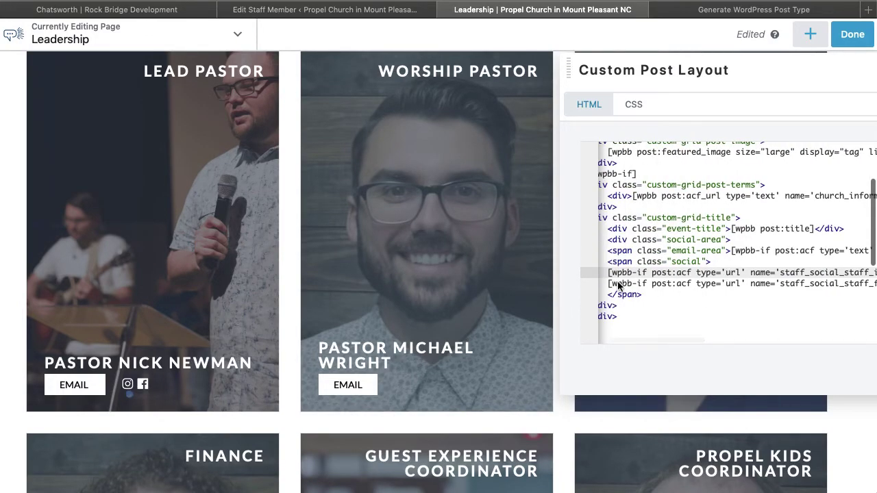
scroll(754, 286, "right", 6)
scroll(752, 281, "right", 5)
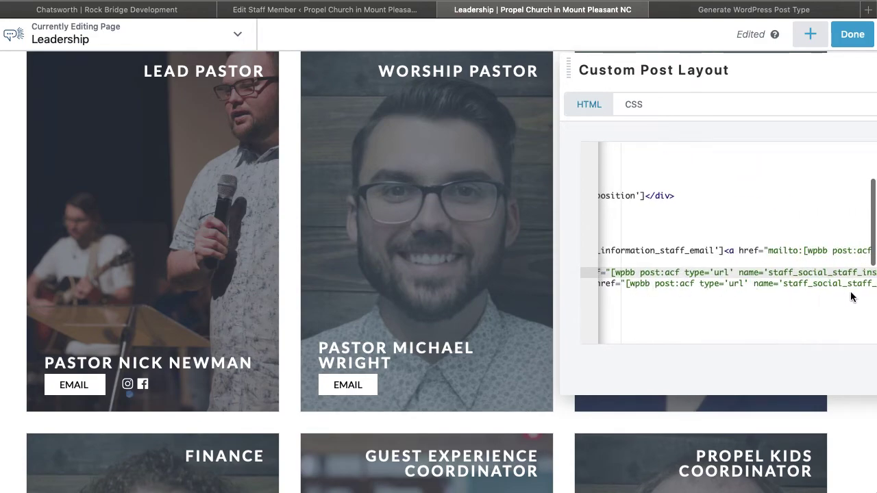
scroll(837, 280, "right", 5)
scroll(837, 280, "right", 7)
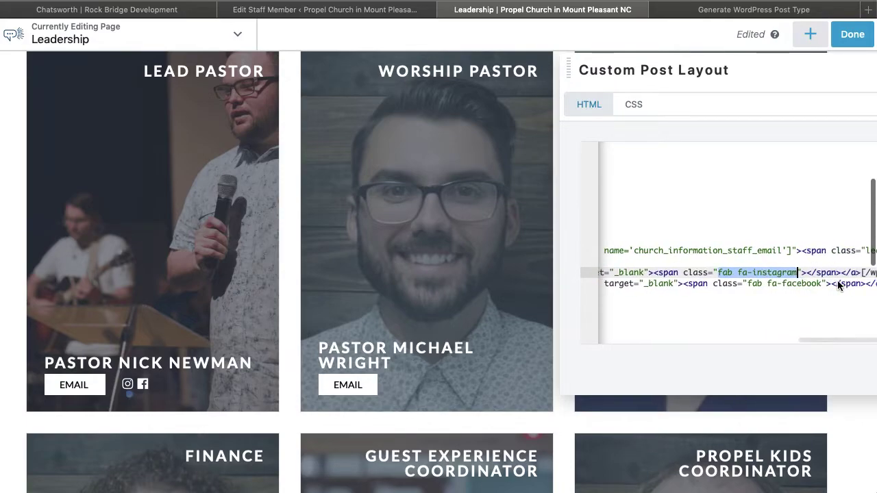
left_click(753, 284)
scroll(798, 283, "right", 5)
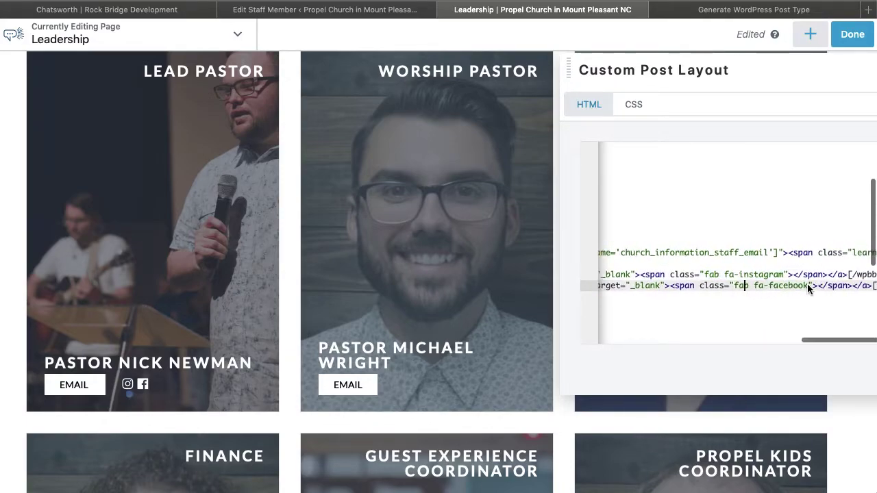
Check the social icons on the lower staff cards against the Facebook and Instagram conditions.
scroll(712, 278, "left", 5)
scroll(712, 281, "left", 3)
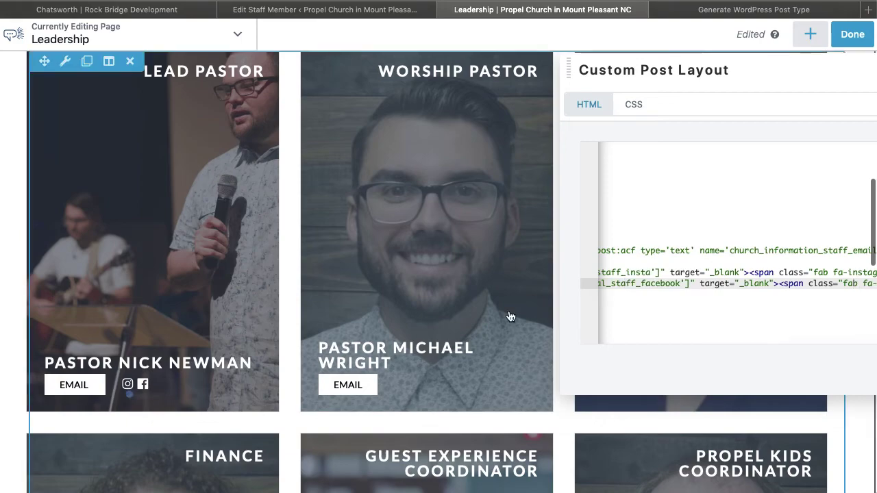
scroll(511, 317, "down", 10)
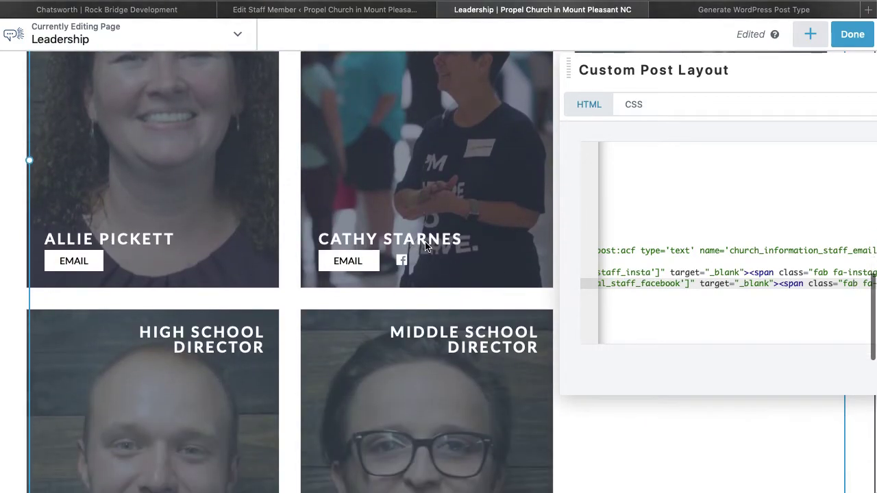
scroll(449, 264, "up", 1)
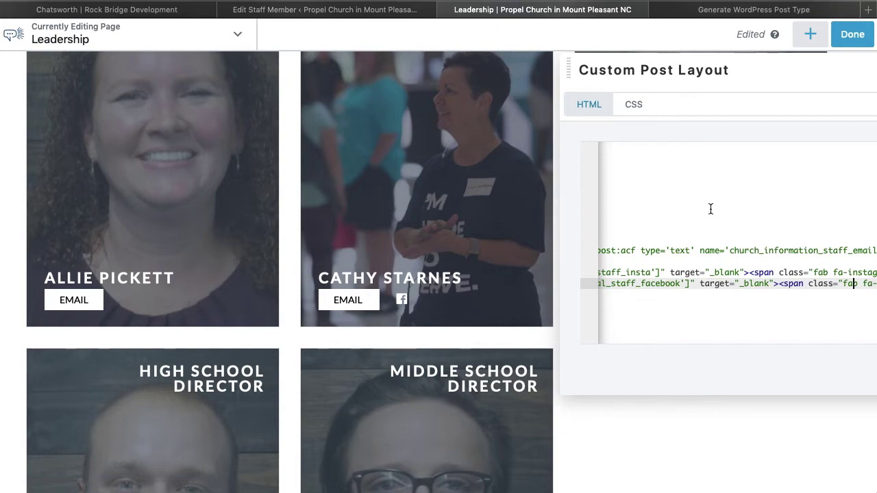
Bring the Custom Post Layout window back into view and save both the custom layout and the Posts module settings.
scroll(710, 209, "left", 10)
left_click_drag(788, 86, 630, 88)
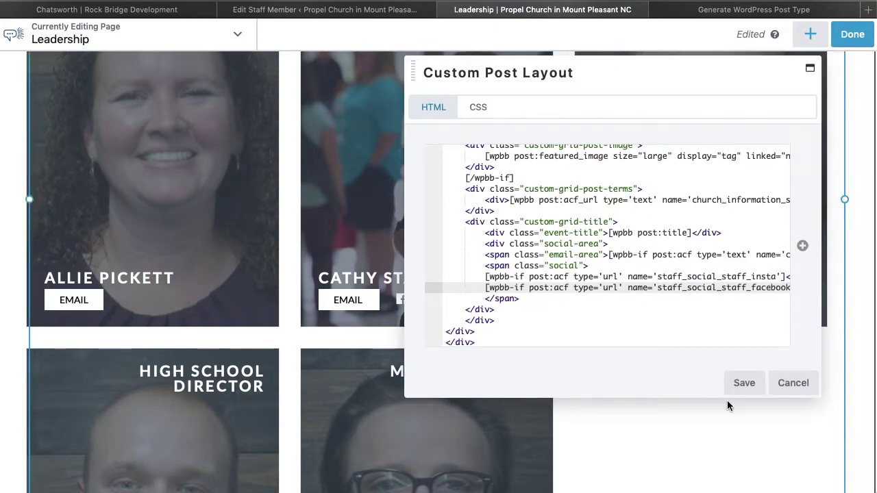
left_click(743, 383)
left_click(678, 384)
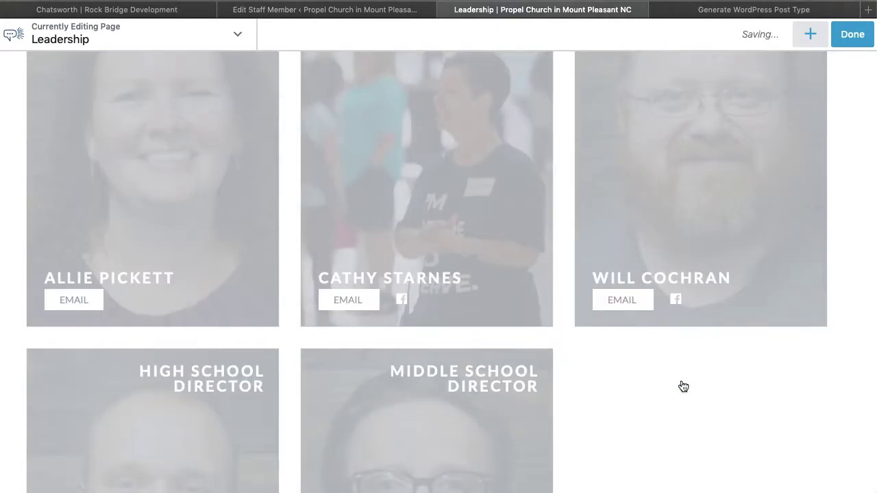
Finish editing the Leadership page and view its staff cards outside the page builder.
left_click(856, 37)
left_click(815, 38)
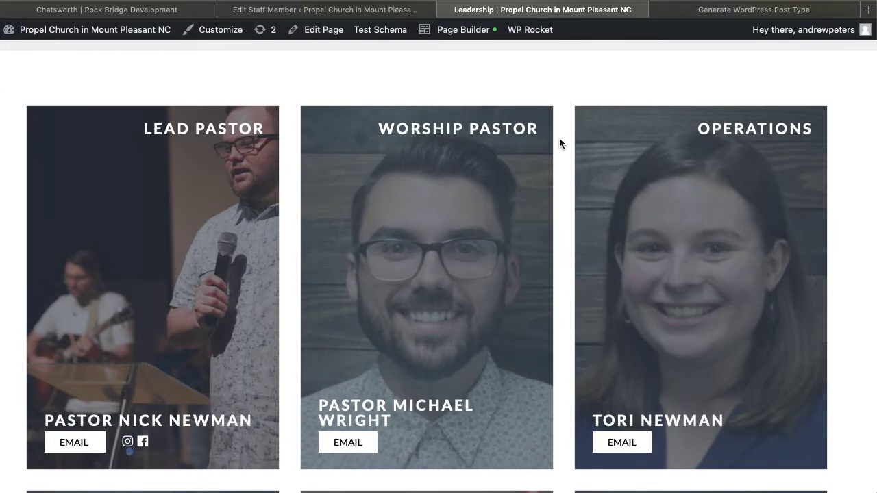
scroll(557, 129, "down", 1)
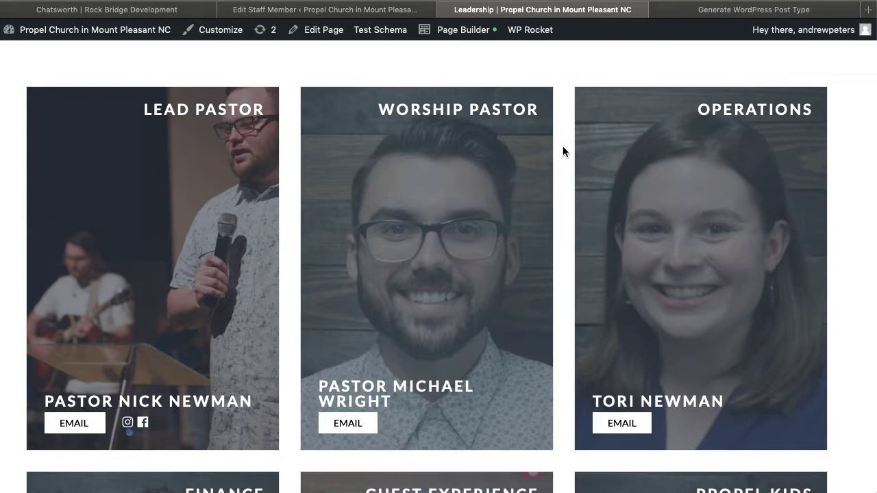
Reopen the Leadership page in Page Builder and open the Posts module's custom post layout for editing.
left_click(463, 29)
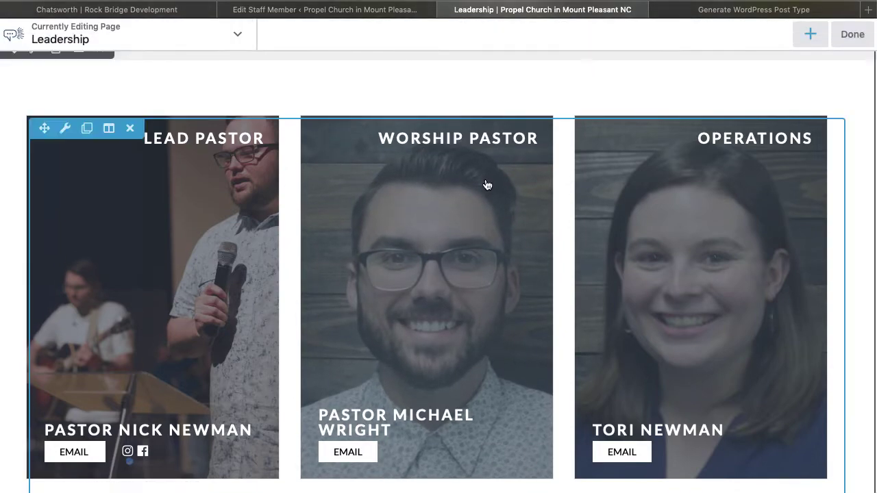
left_click(417, 199)
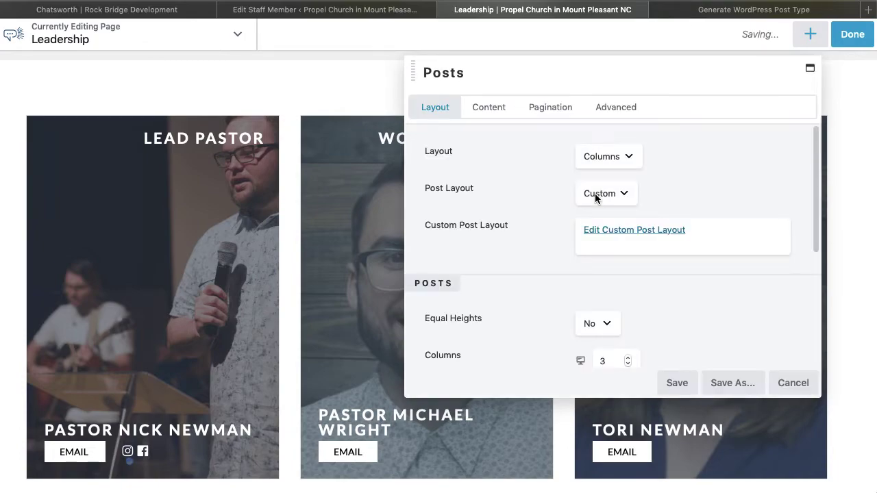
left_click(619, 229)
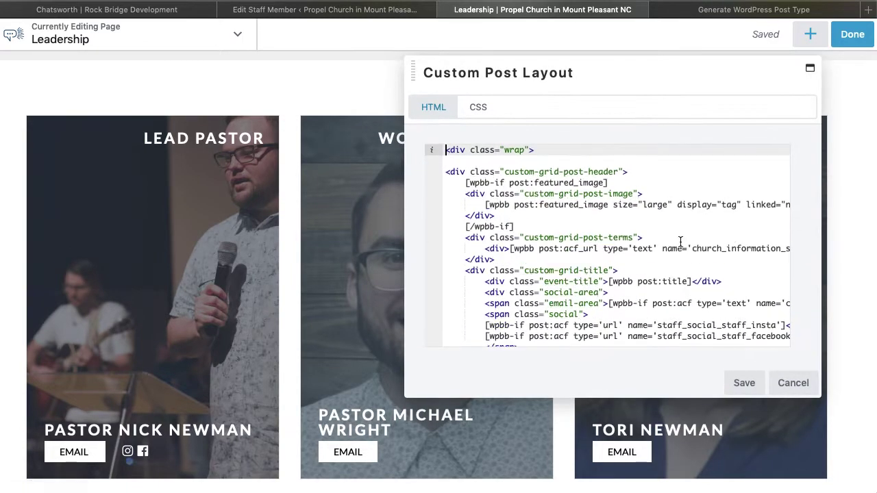
Replace the [wpbb post:title] shortcode in the event-title div with the plain text pppp.
scroll(680, 241, "down", 2)
scroll(680, 241, "right", 2)
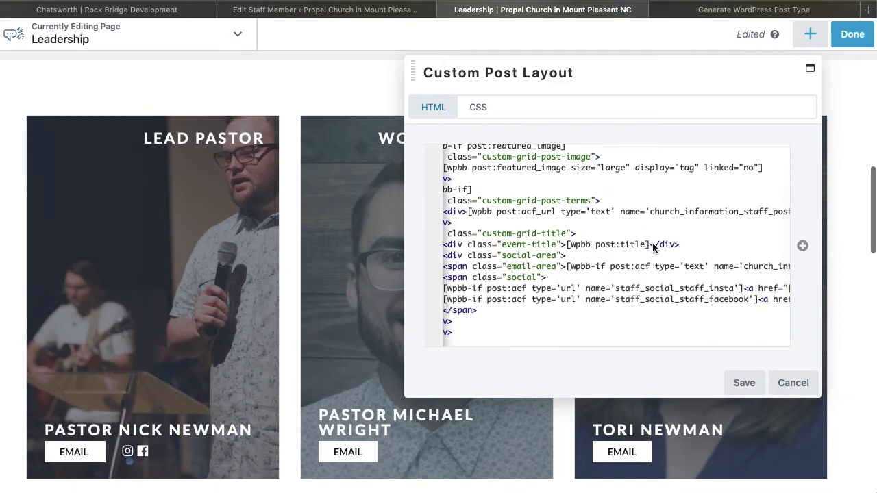
left_click(642, 246)
left_click_drag(641, 246, 578, 249)
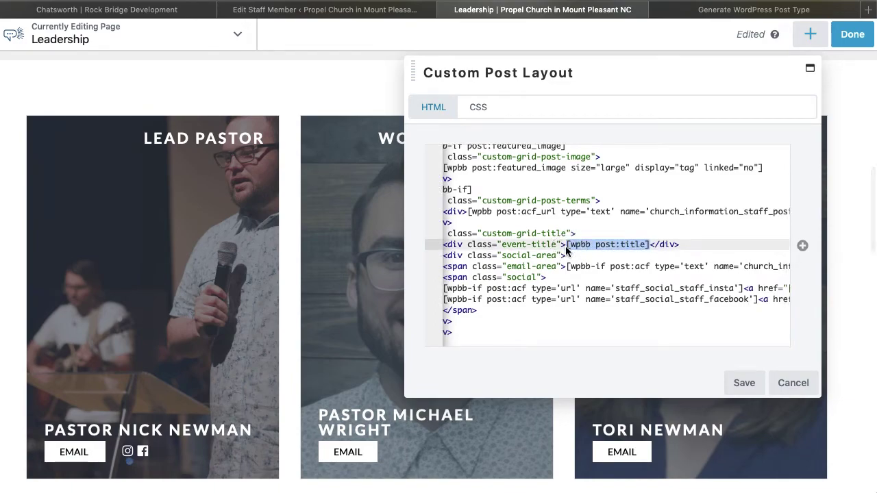
type("pppp")
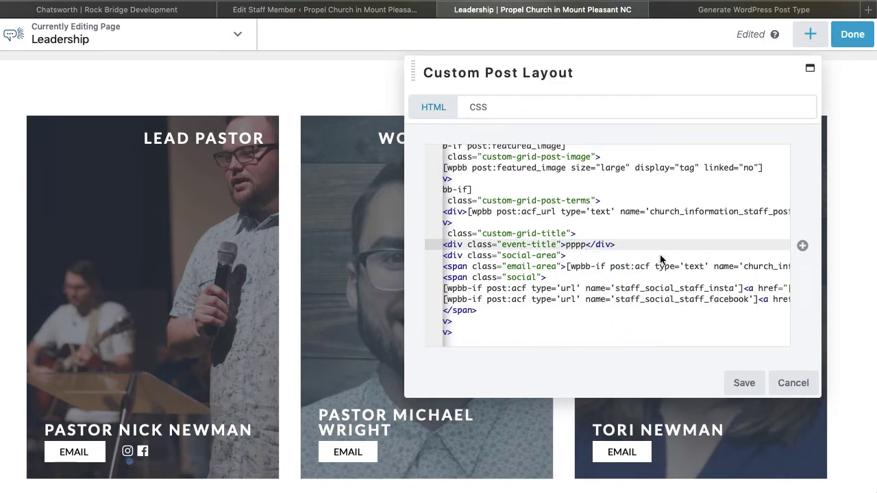
left_click(644, 259)
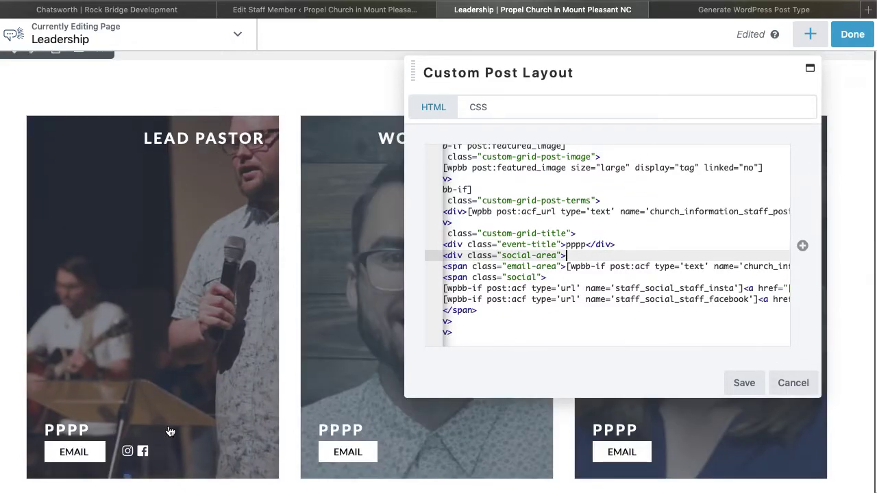
Replace the pppp text in the event-title div with a Post Link field that uses Post Title as its link text.
double_click(577, 245)
left_click(584, 246)
double_click(576, 244)
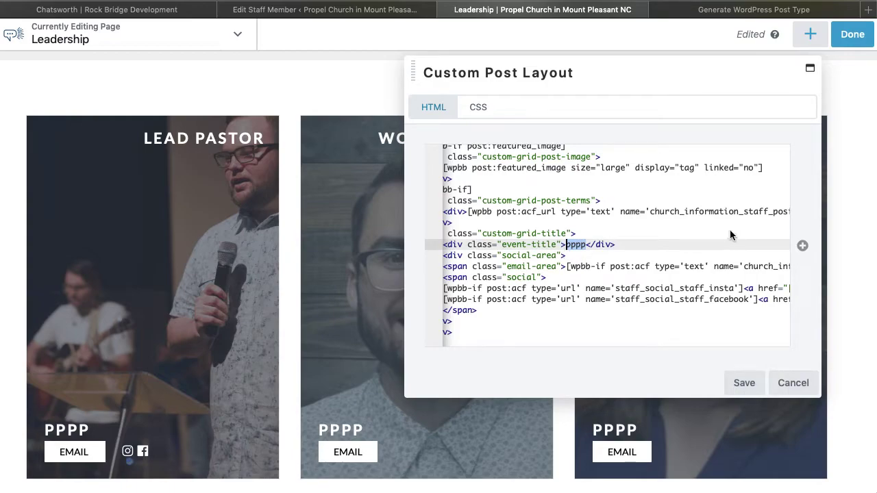
left_click(803, 245)
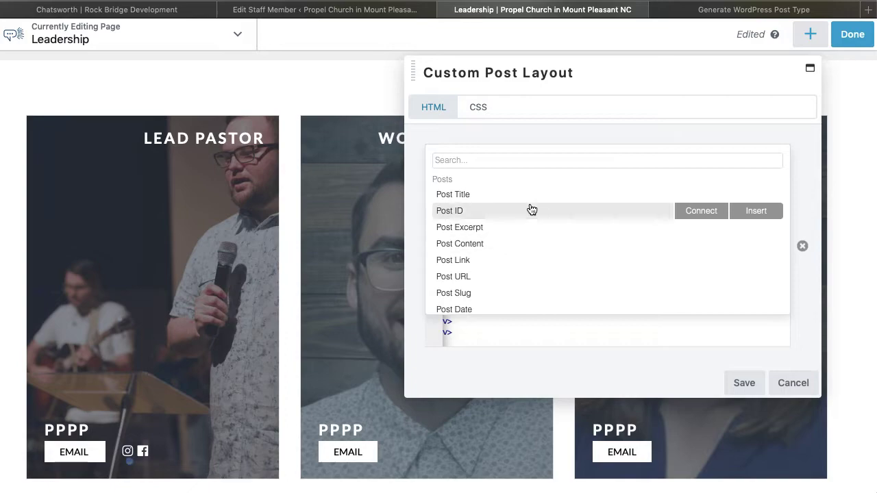
scroll(555, 269, "down", 1)
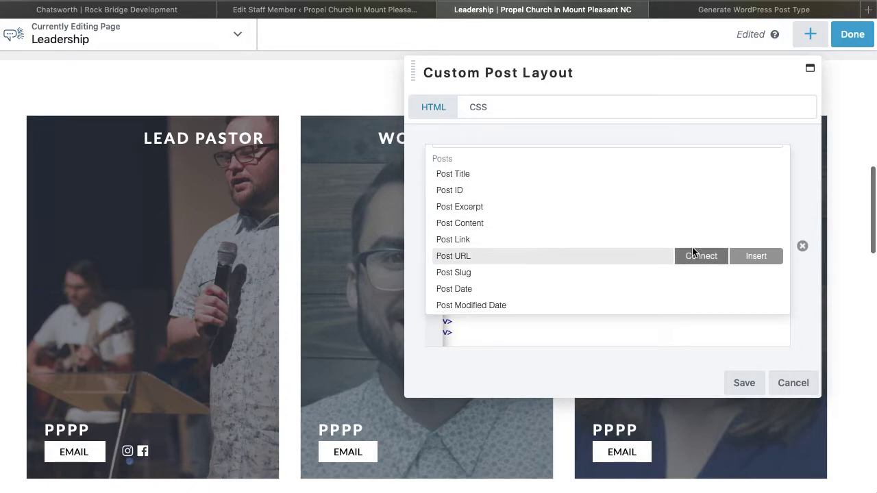
left_click(755, 240)
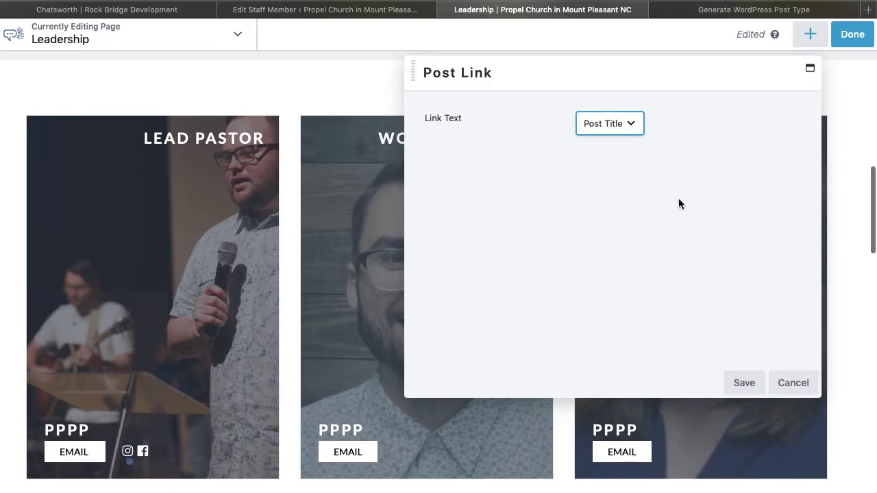
left_click(743, 382)
Save the custom post layout and the Posts module settings, and publish the Leadership page.
left_click(742, 383)
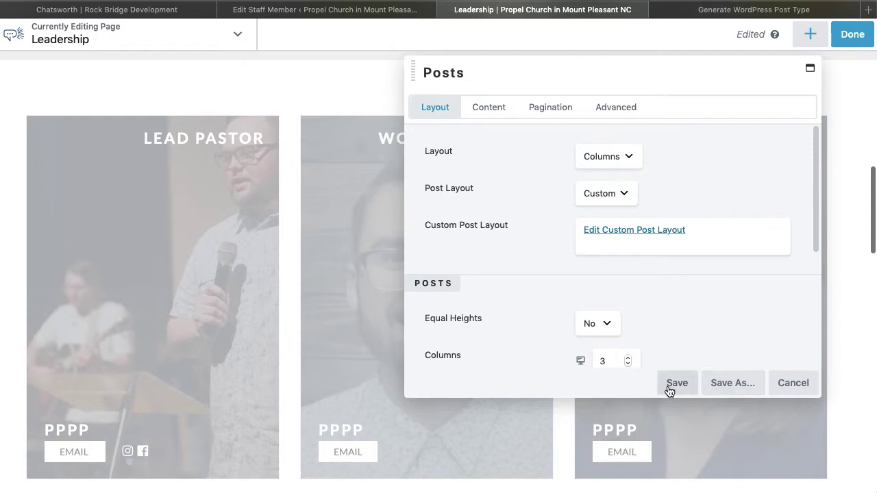
left_click(669, 388)
left_click(852, 35)
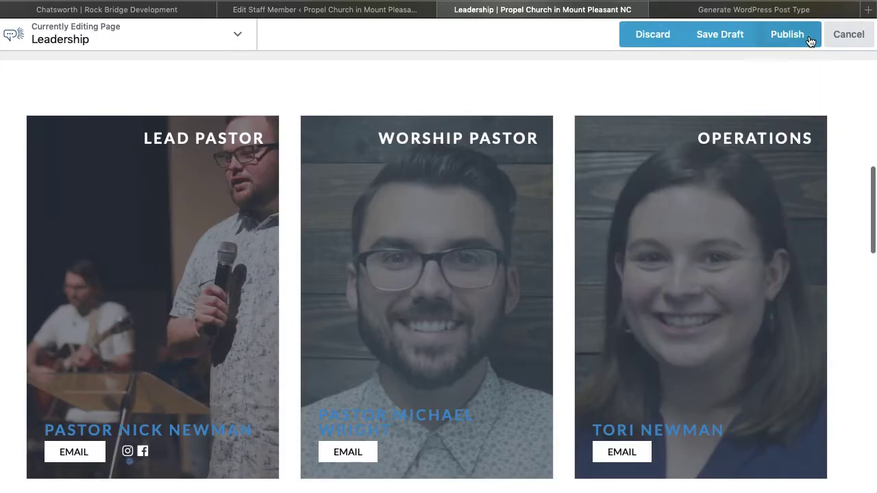
left_click(810, 41)
Follow the Lead Pastor card's name link to inspect the single staff member page, and return to the Leadership page.
scroll(493, 397, "down", 3)
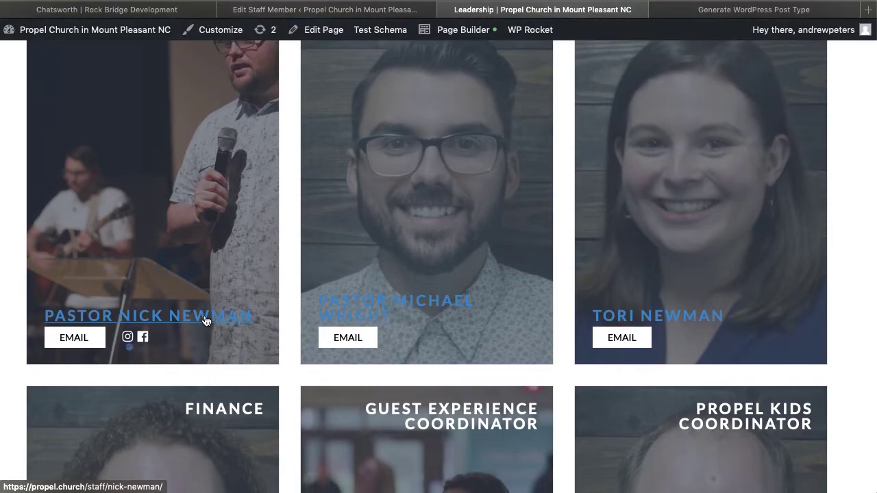
left_click(206, 319)
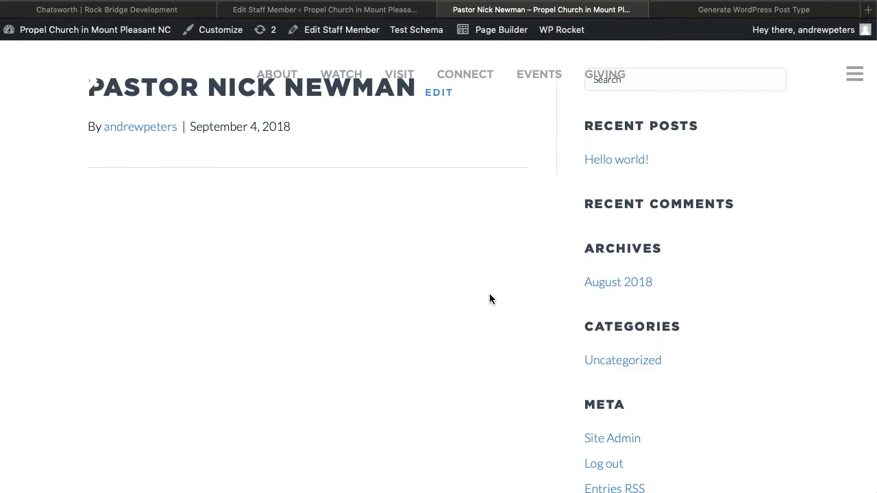
scroll(569, 290, "down", 1)
scroll(569, 289, "up", 2)
scroll(509, 209, "down", 1)
scroll(509, 209, "up", 2)
key("ctrl+Left")
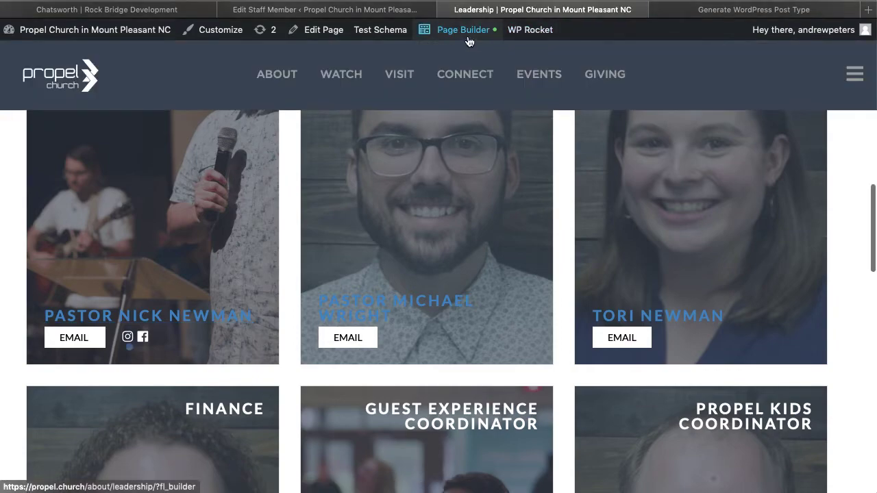
Reopen the Leadership page in Page Builder and bring up the event-title line in the Posts module's custom post layout.
mouse_move(463, 30)
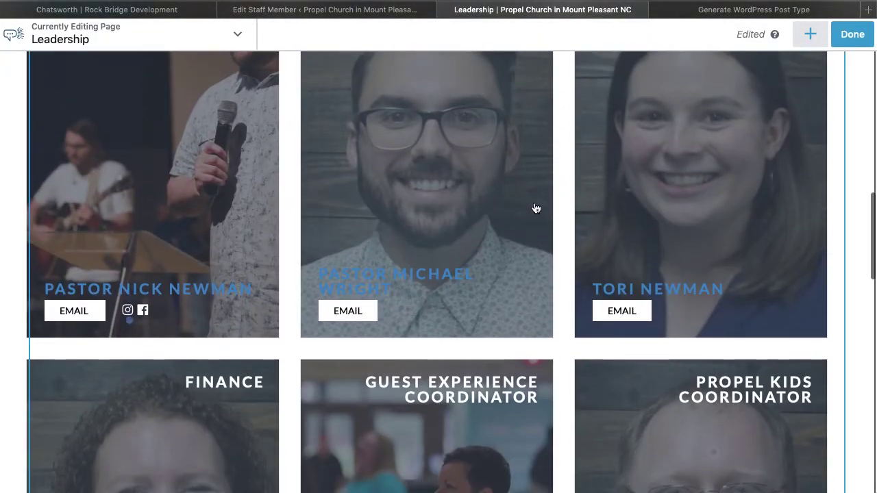
left_click(554, 174)
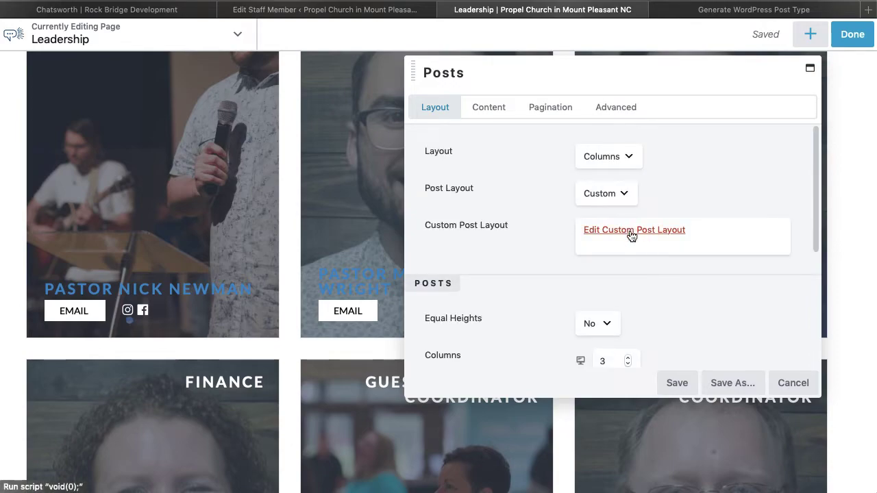
left_click(631, 232)
scroll(603, 245, "down", 2)
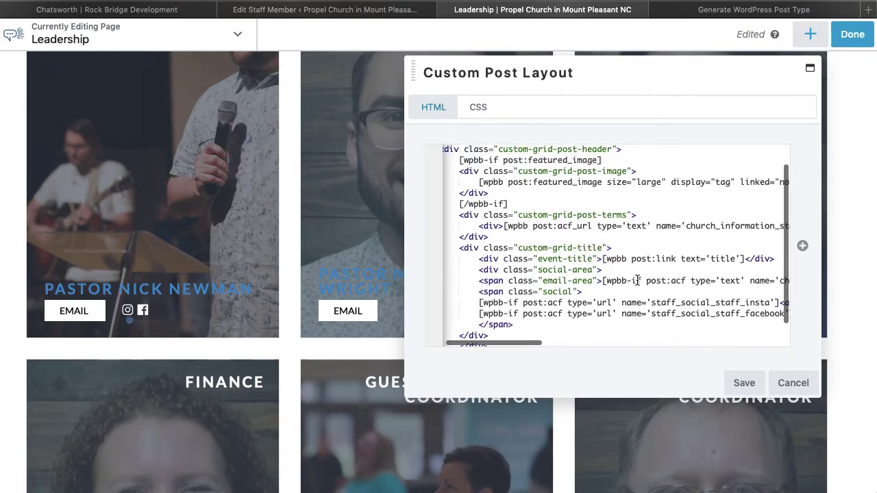
Replace the [wpbb post:link text='title'] shortcode in the event-title div with the Post Title field, [wpbb post:title].
left_click_drag(597, 238, 739, 239)
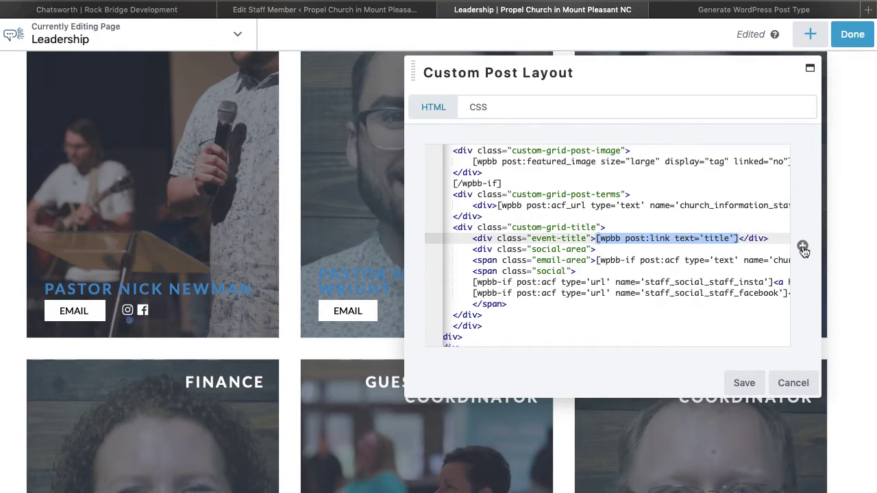
left_click(802, 245)
left_click(749, 196)
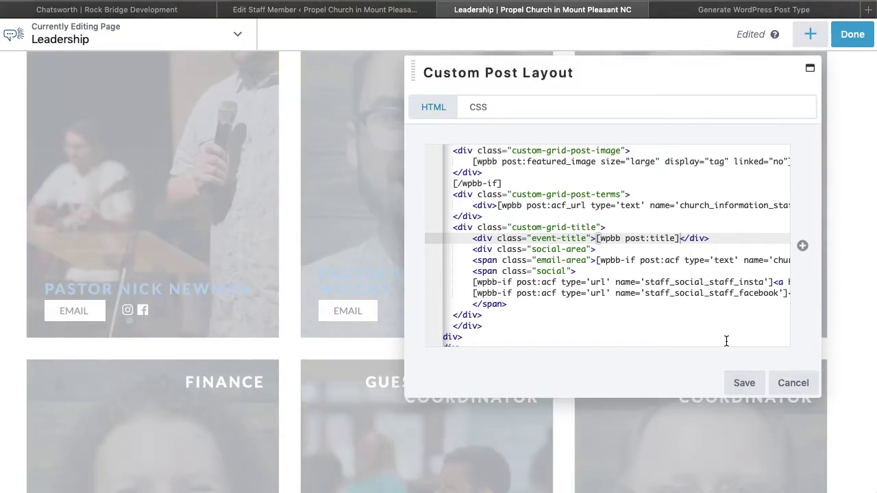
Save the custom post layout and the Posts module, and finish editing the Leadership page with its changes published.
left_click(744, 384)
left_click(675, 382)
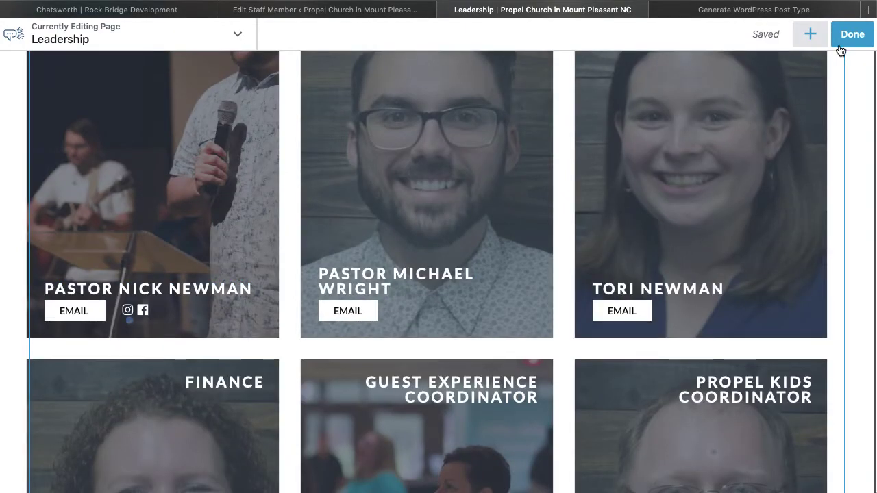
left_click(855, 36)
left_click(855, 35)
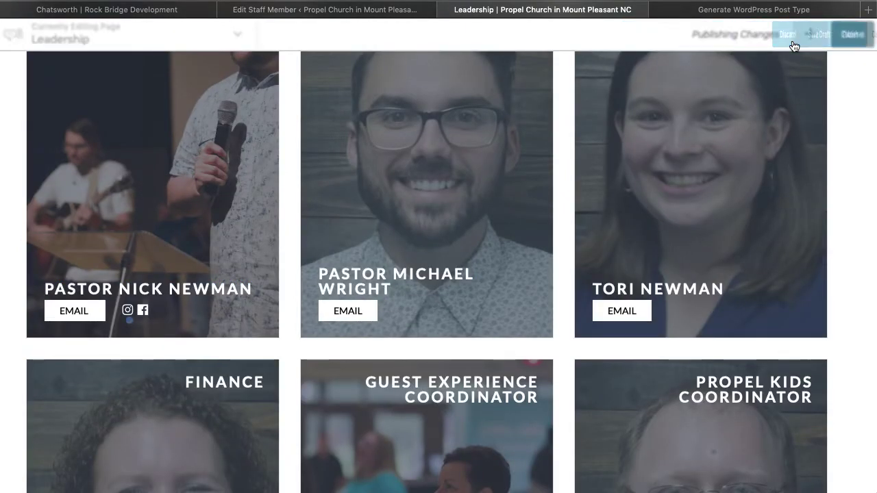
Review the staff cards on the published Leadership page, checking their position titles, names, email buttons and social icons.
scroll(793, 297, "down", 2)
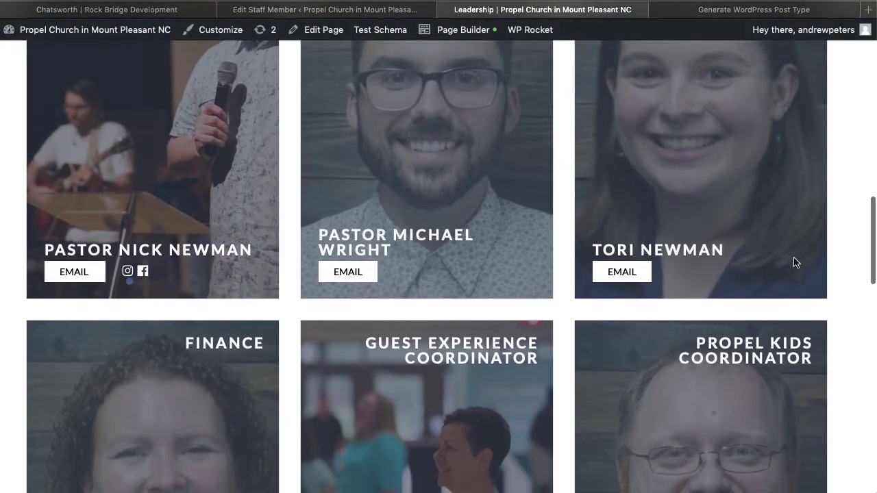
scroll(795, 262, "up", 4)
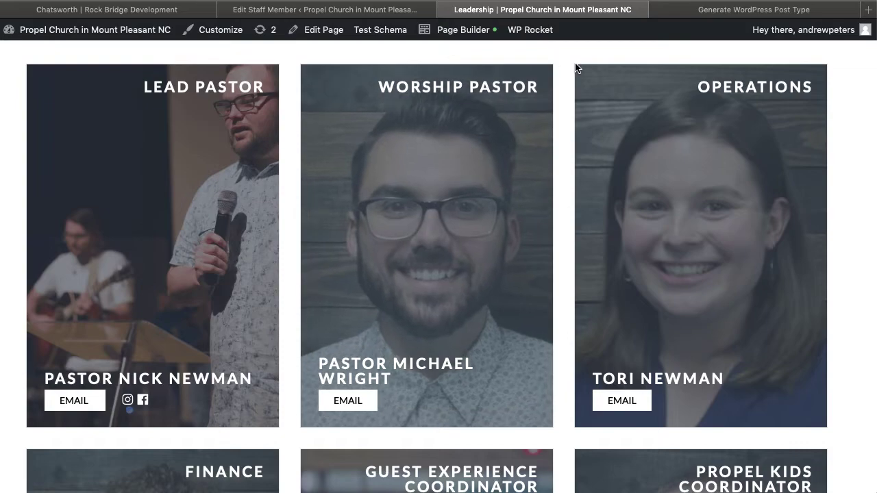
scroll(576, 69, "up", 5)
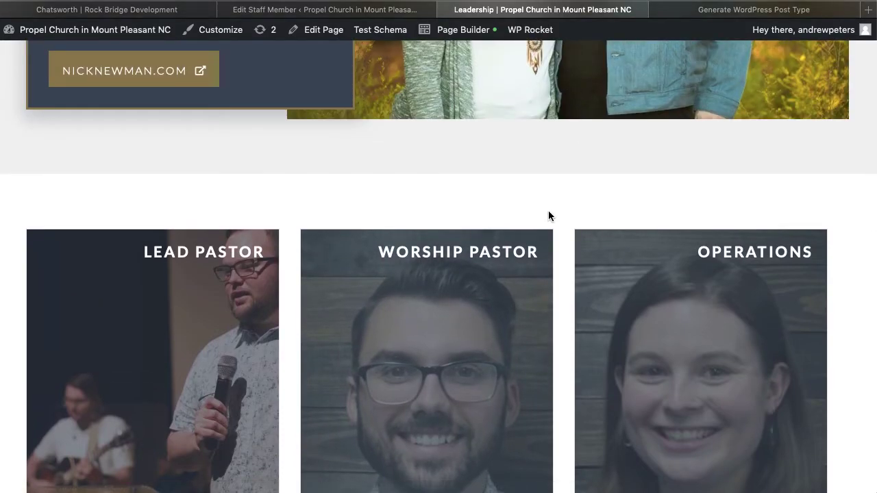
scroll(547, 215, "down", 3)
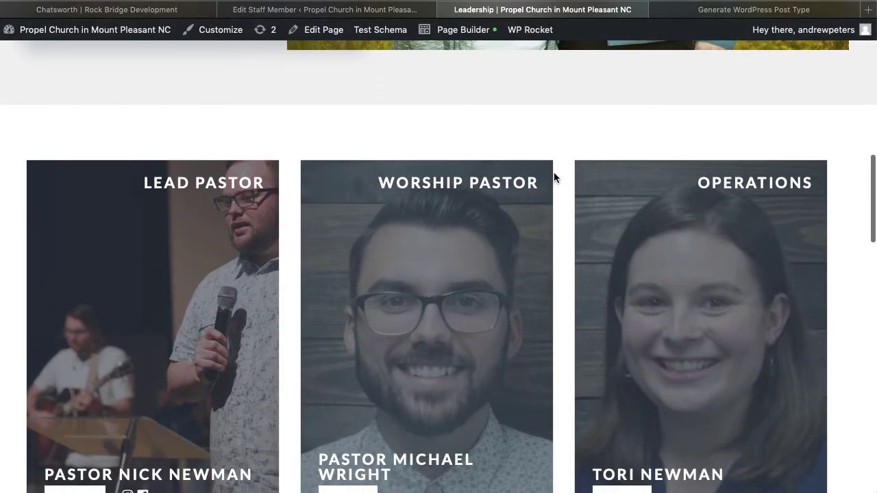
scroll(555, 154, "down", 2)
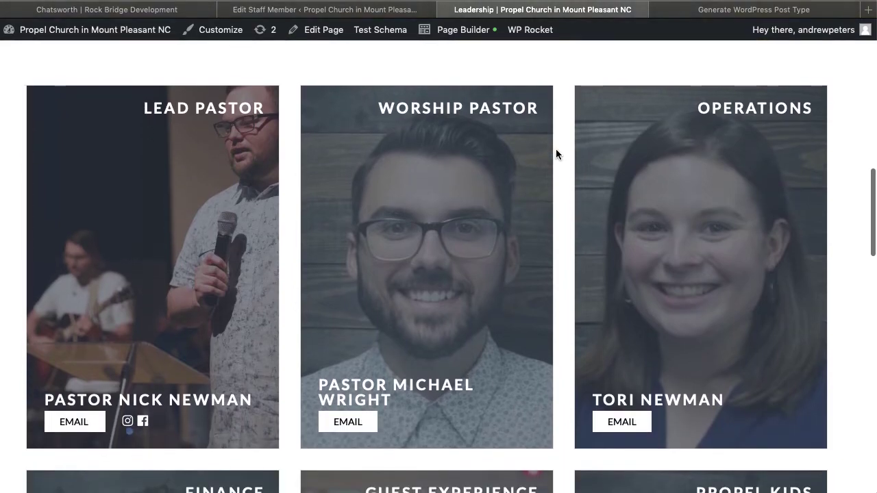
mouse_move(464, 35)
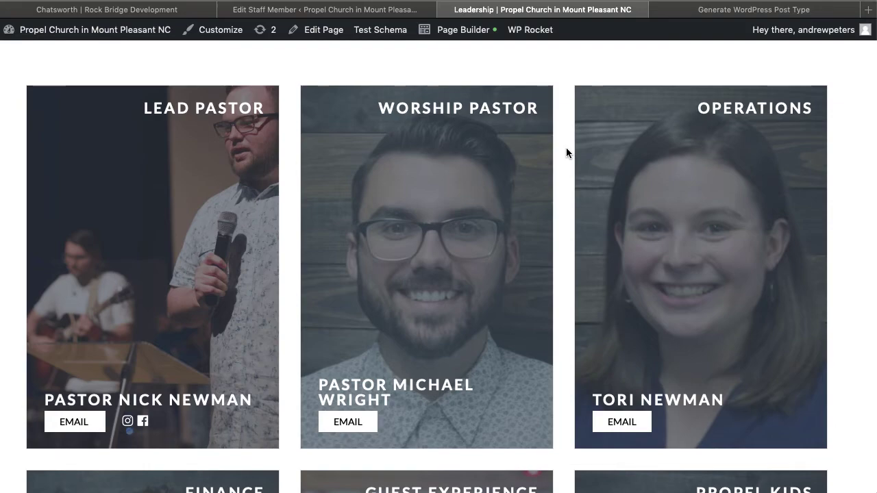
scroll(566, 147, "down", 2)
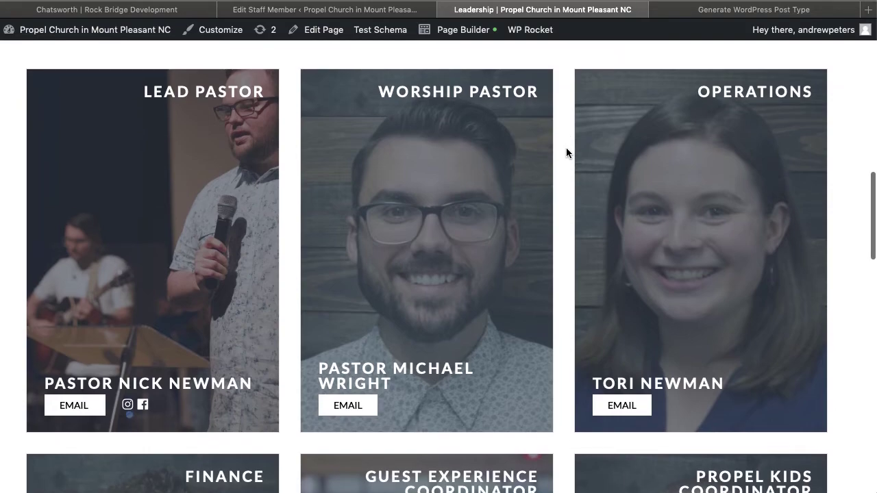
scroll(561, 127, "down", 1)
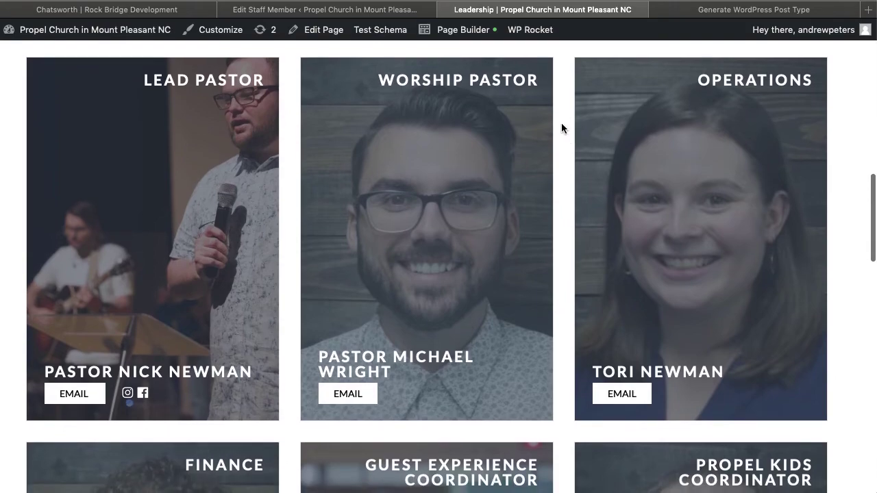
scroll(561, 127, "up", 2)
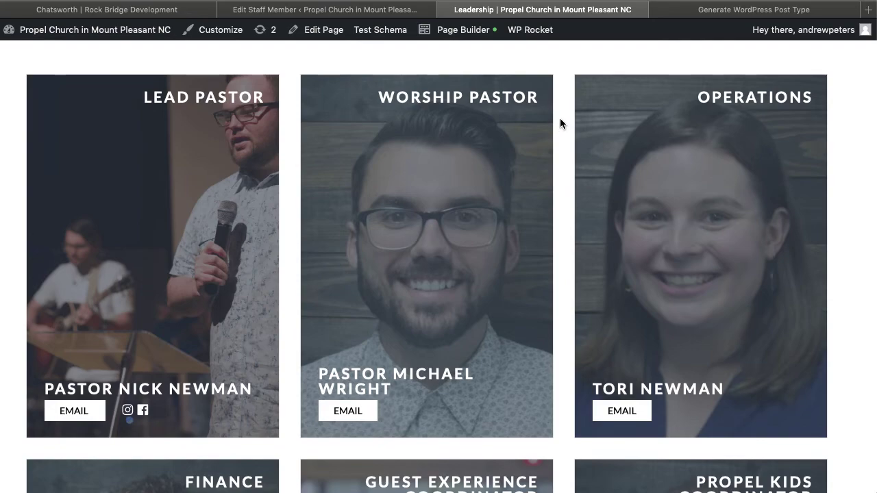
scroll(560, 119, "up", 2)
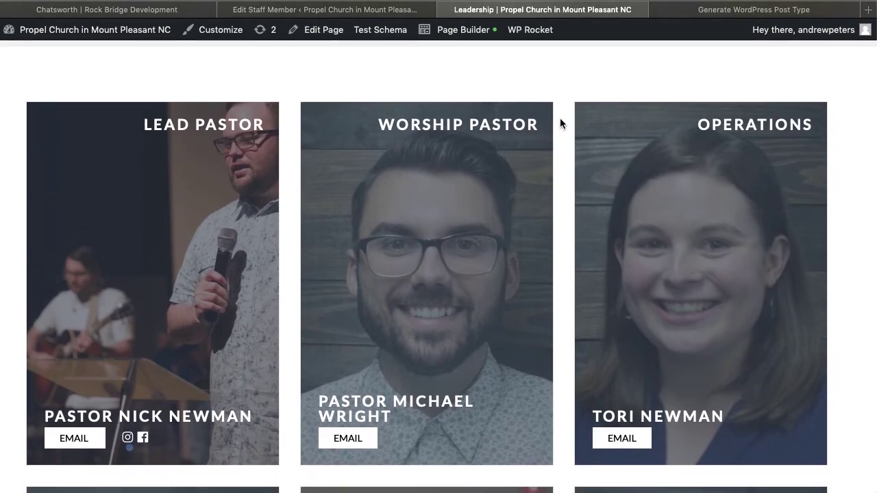